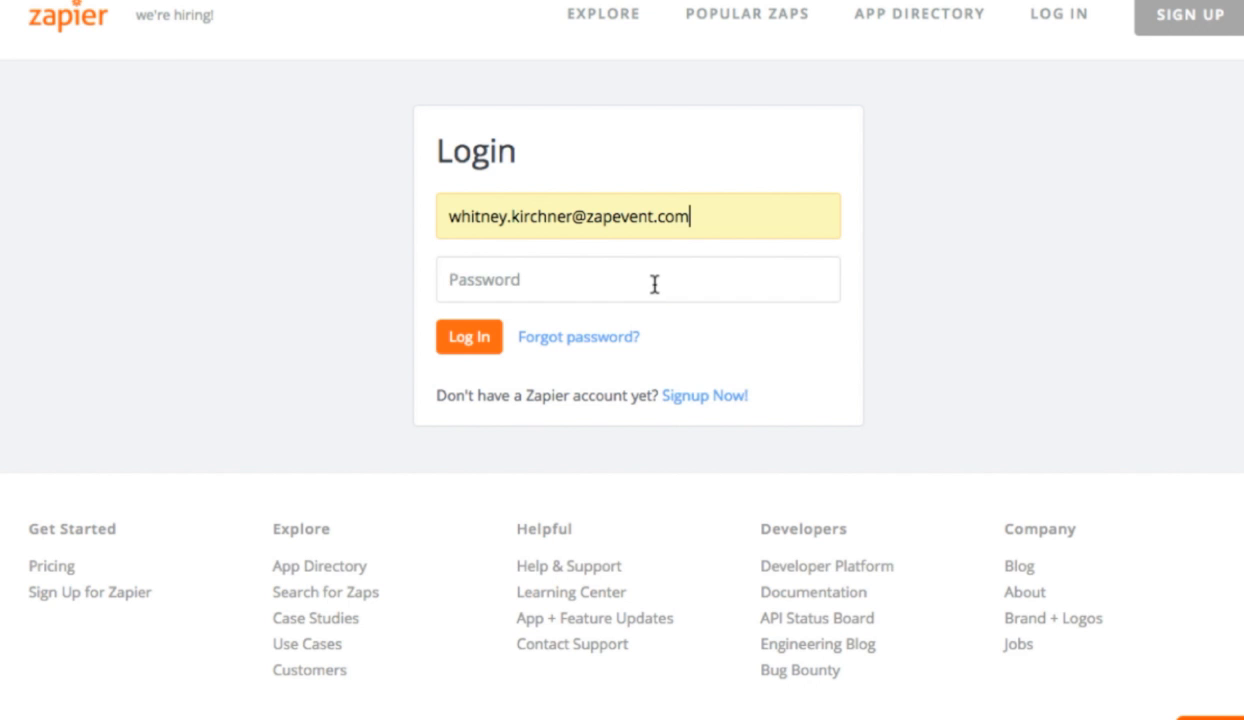
Step: Log in to Zapier by entering the account password
{"action": "left_click", "coordinate": [655, 281]}
{"action": "type", "text": "••••••••••"}
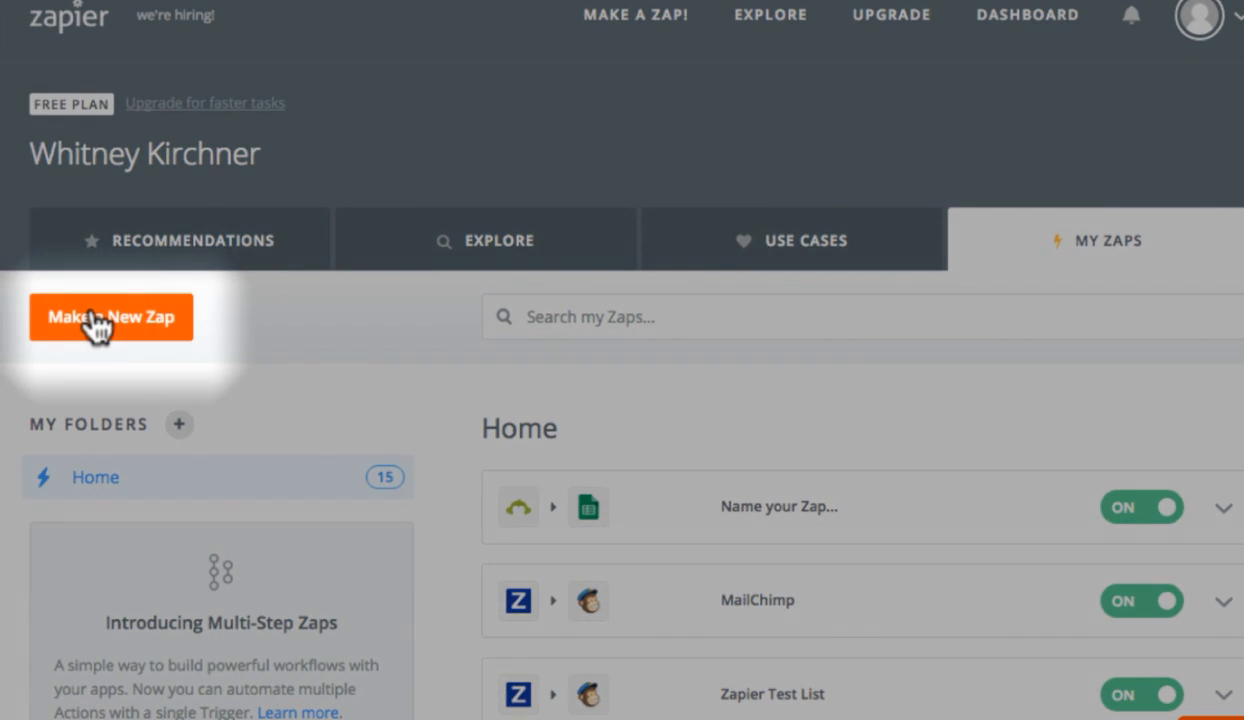
Step: Start a new Zap and name it ZapEvent Volunteer Registration
{"action": "left_click", "coordinate": [95, 316]}
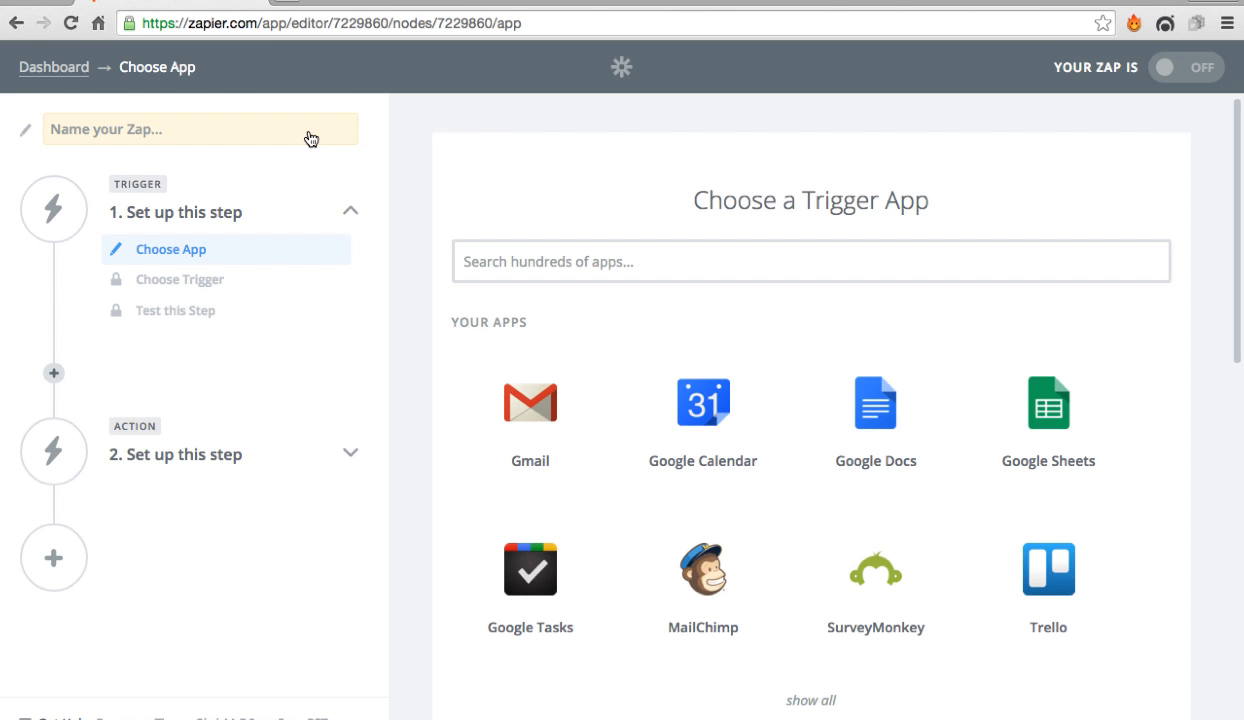
{"action": "type", "text": "Zap"}
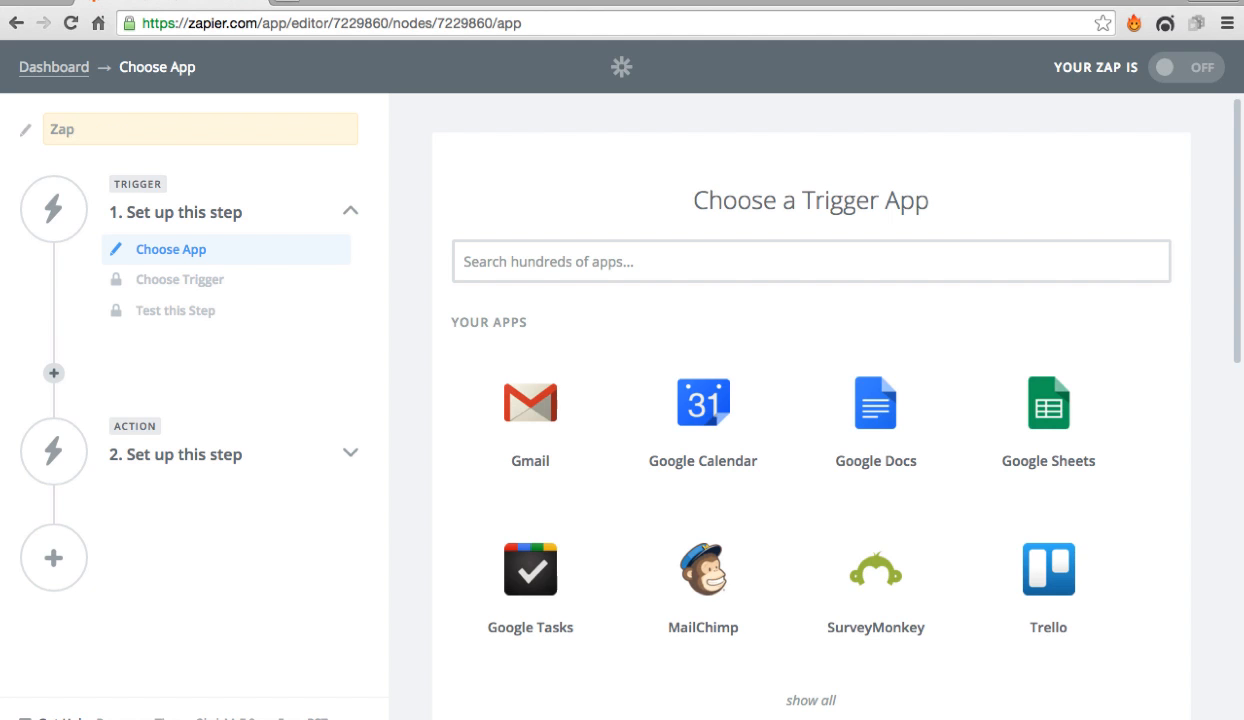
{"action": "type", "text": "Event Volunteer Regist"}
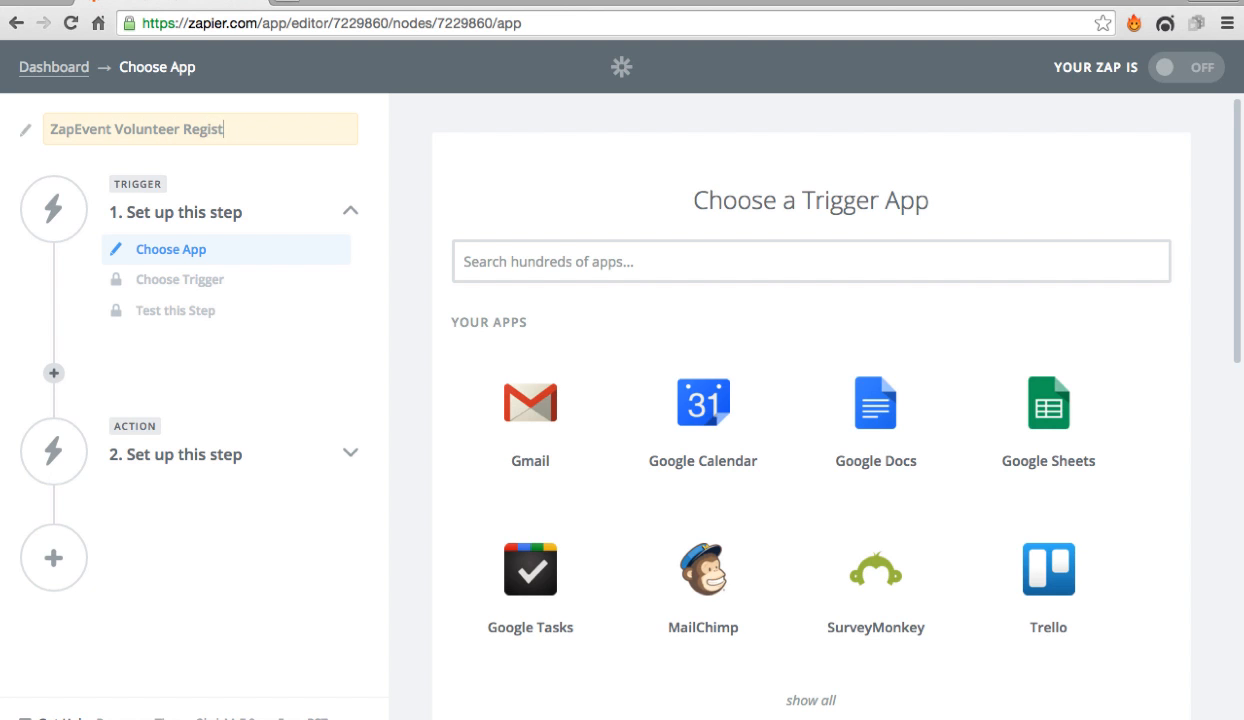
{"action": "type", "text": "ration"}
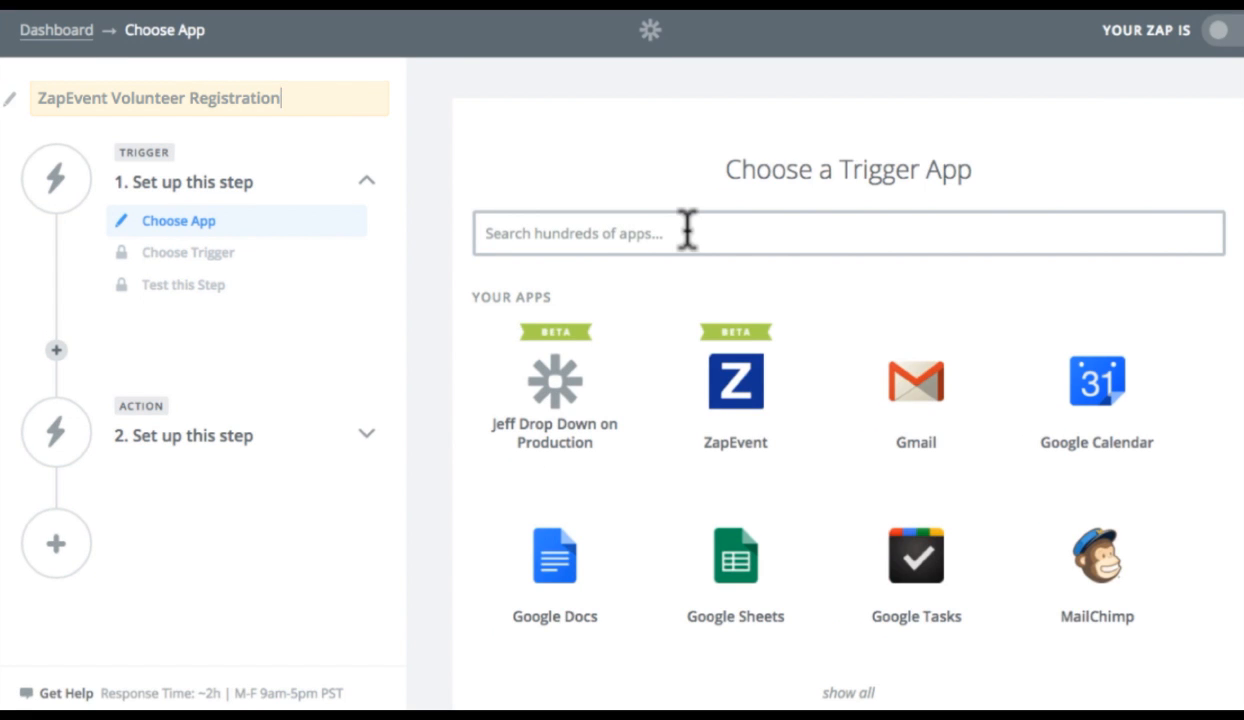
Step: Choose ZapEvent as the trigger app with the New Participant trigger and save
{"action": "left_click", "coordinate": [765, 368]}
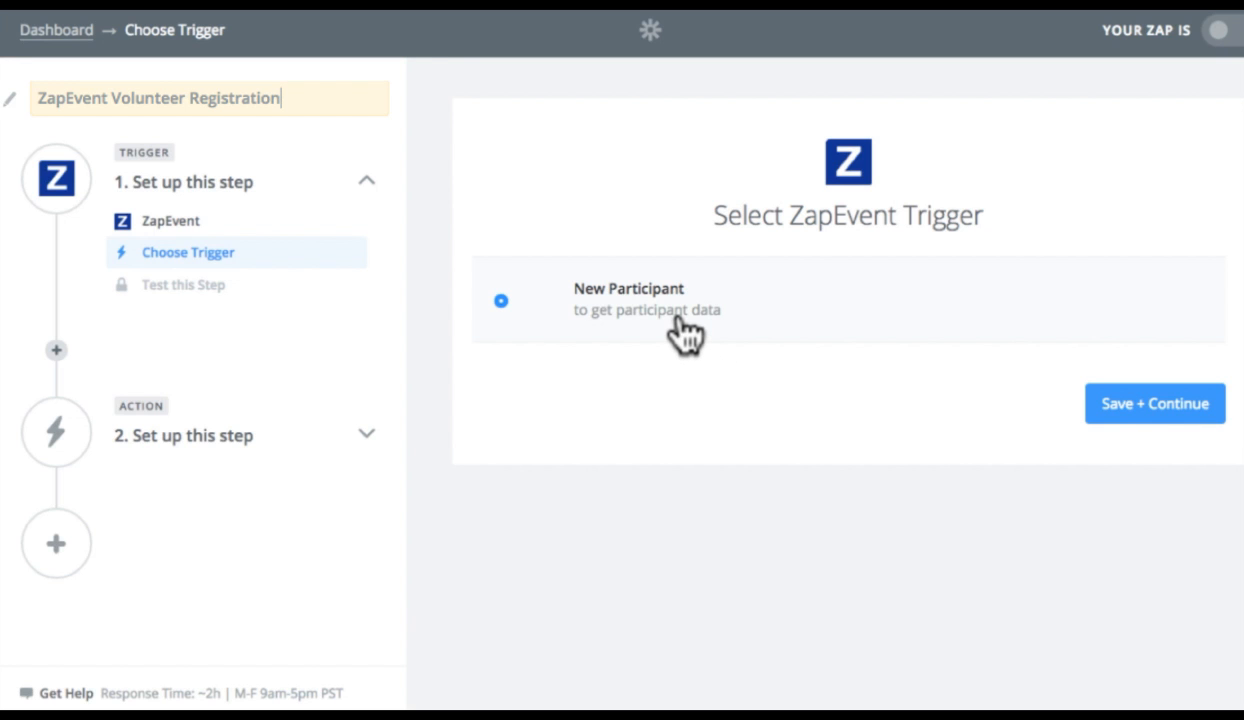
{"action": "left_click", "coordinate": [1168, 412]}
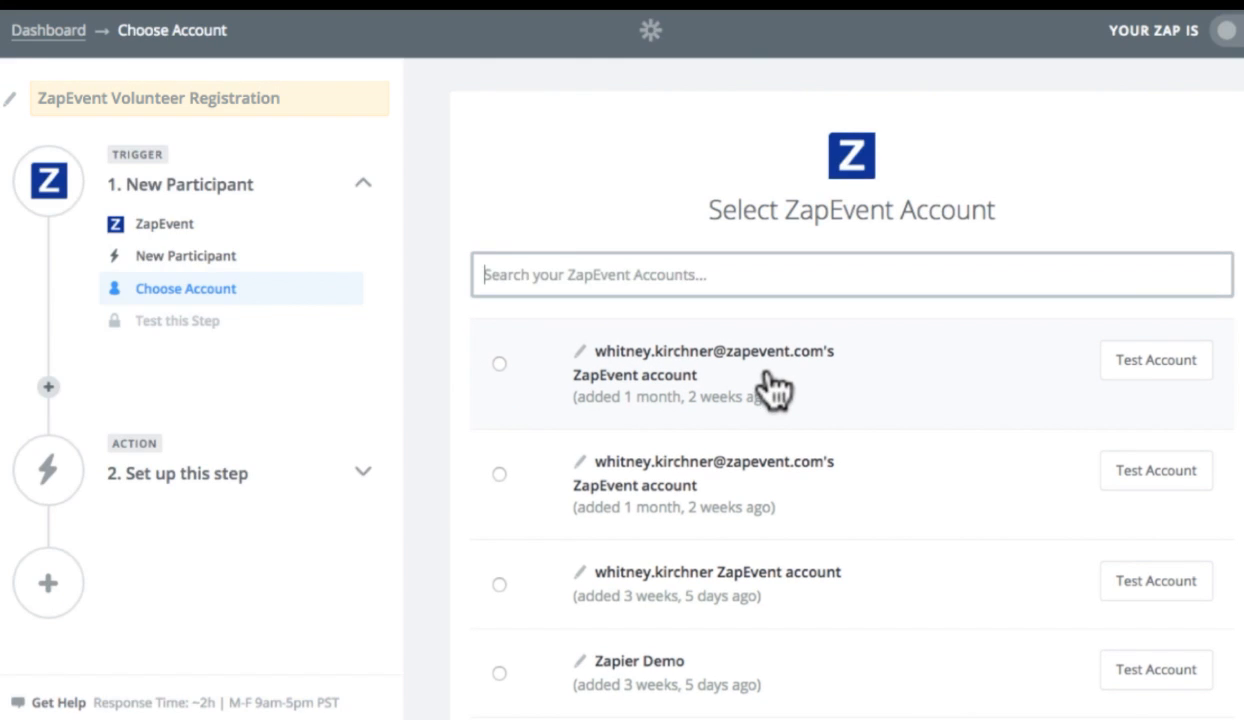
{"action": "scroll", "coordinate": [772, 389], "scroll_direction": "down", "scroll_amount": 3}
{"action": "left_click", "coordinate": [612, 530]}
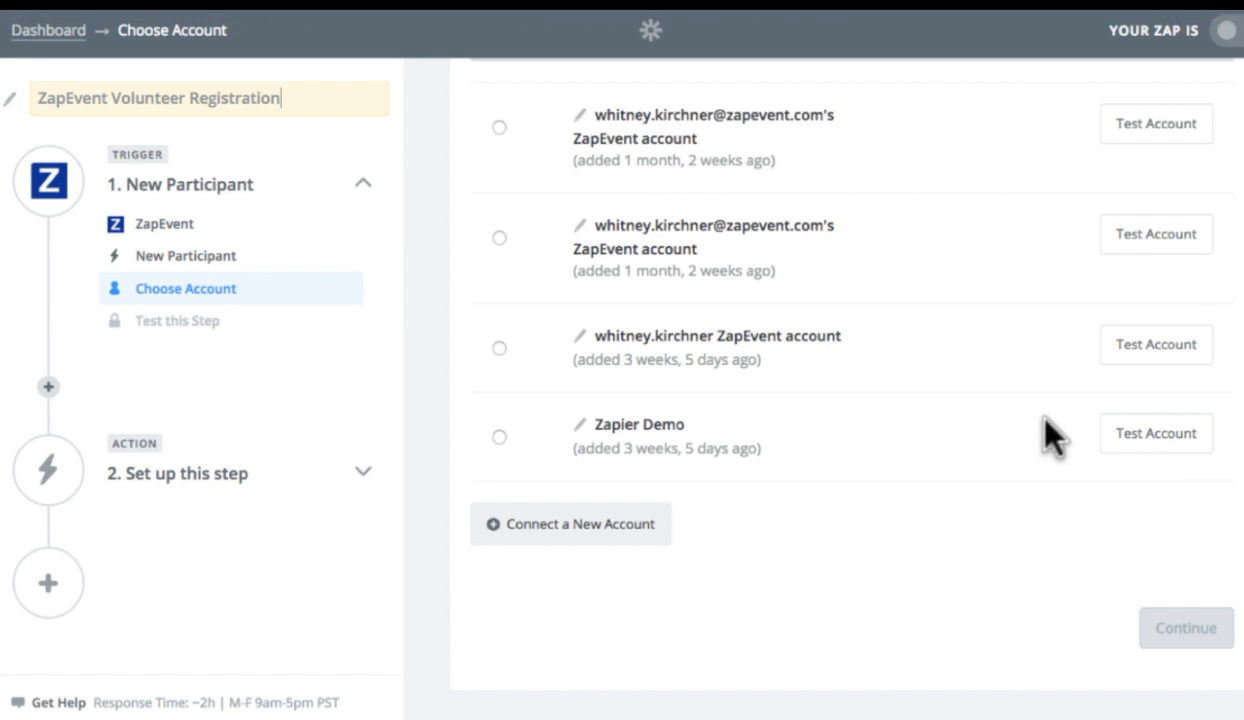
{"action": "scroll", "coordinate": [1050, 437], "scroll_direction": "up", "scroll_amount": 3}
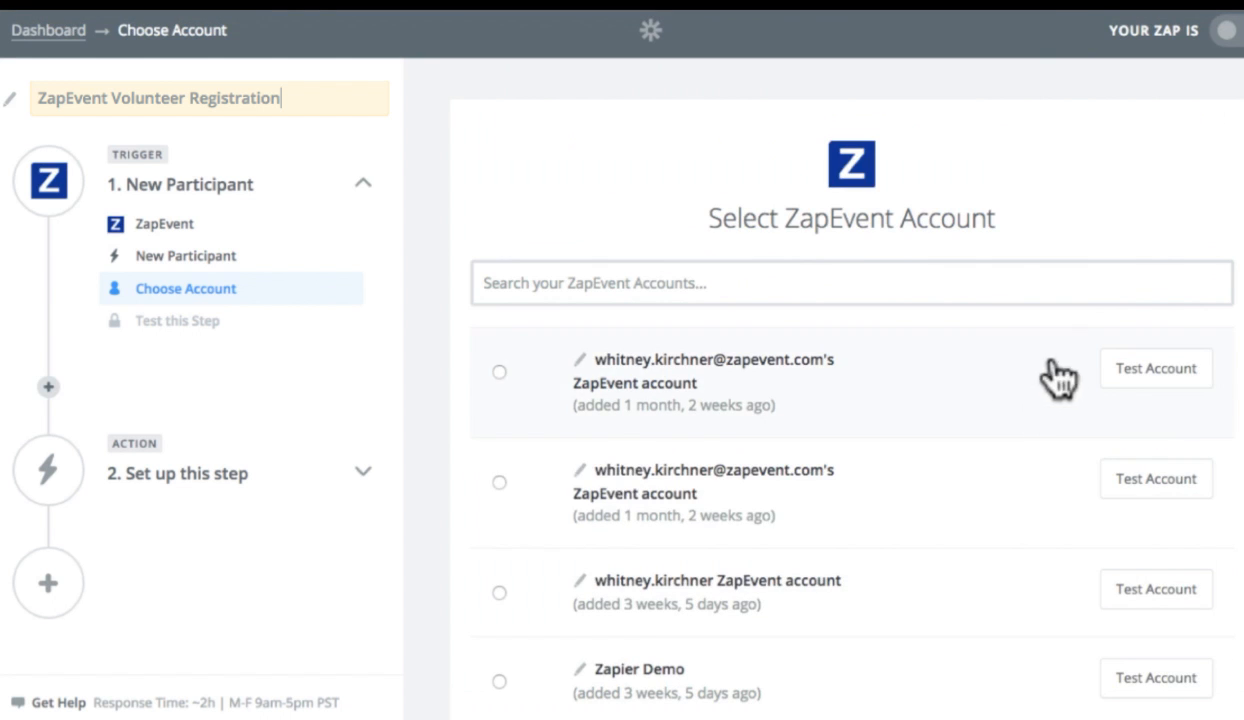
Step: Select the first ZapEvent account, test it, and save to continue
{"action": "left_click", "coordinate": [499, 371]}
{"action": "left_click", "coordinate": [1178, 377]}
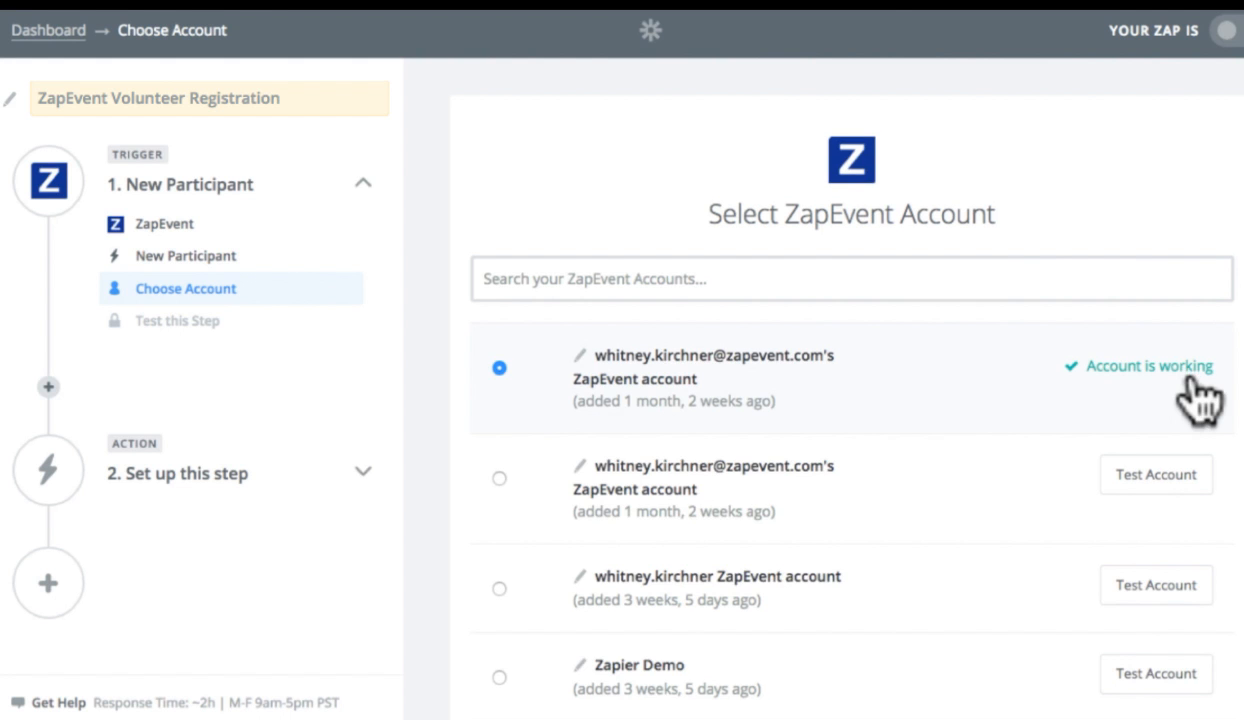
{"action": "scroll", "coordinate": [1198, 400], "scroll_direction": "down", "scroll_amount": 3}
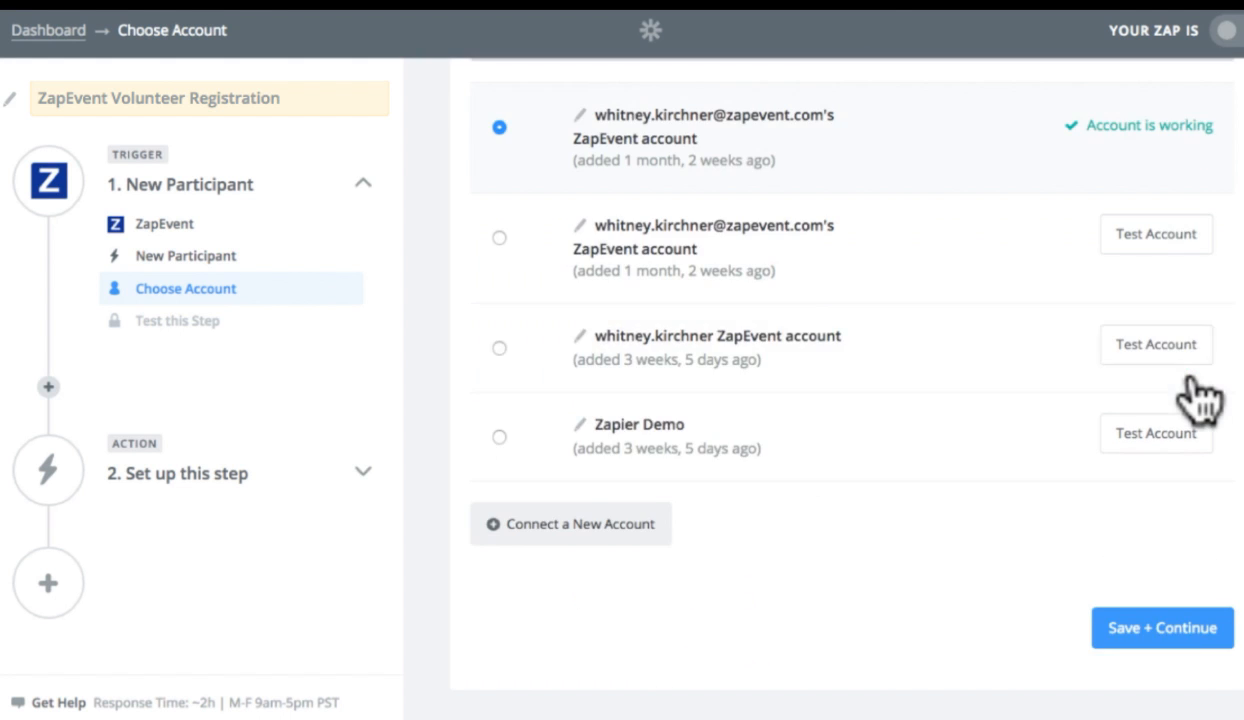
{"action": "left_click", "coordinate": [1170, 638]}
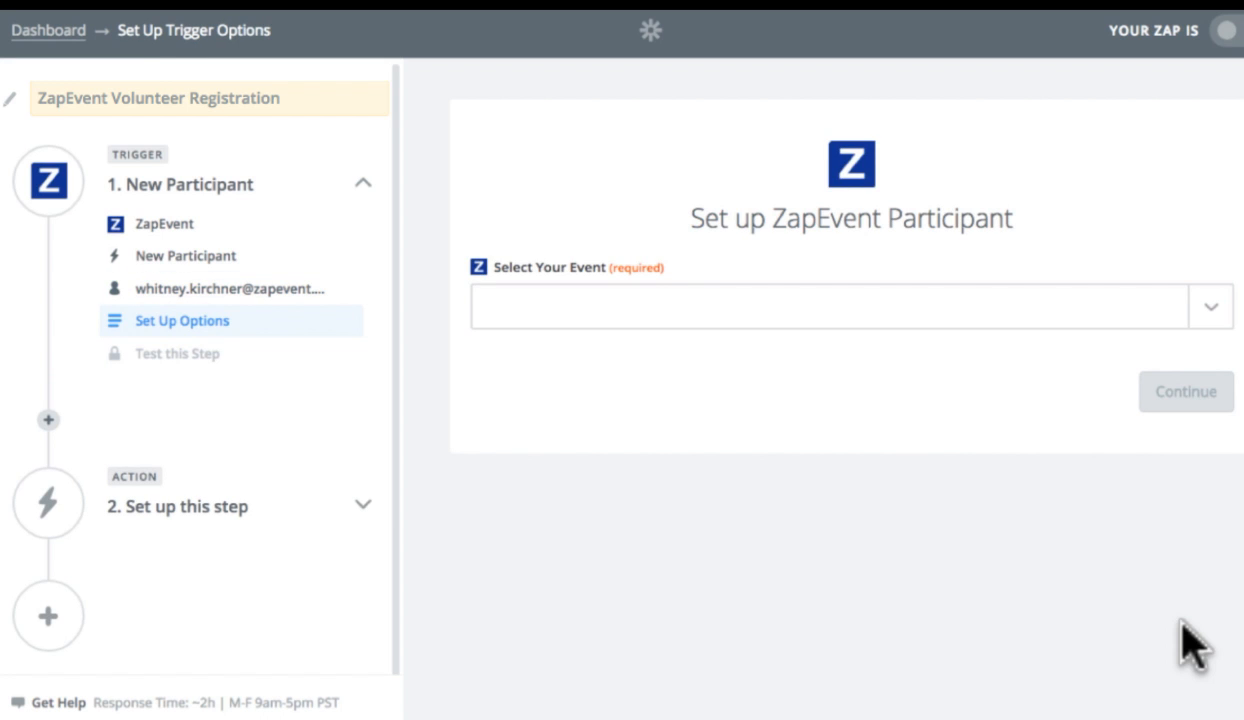
Step: Set the Select Your Event option to Use a Custom Value
{"action": "left_click", "coordinate": [1200, 312]}
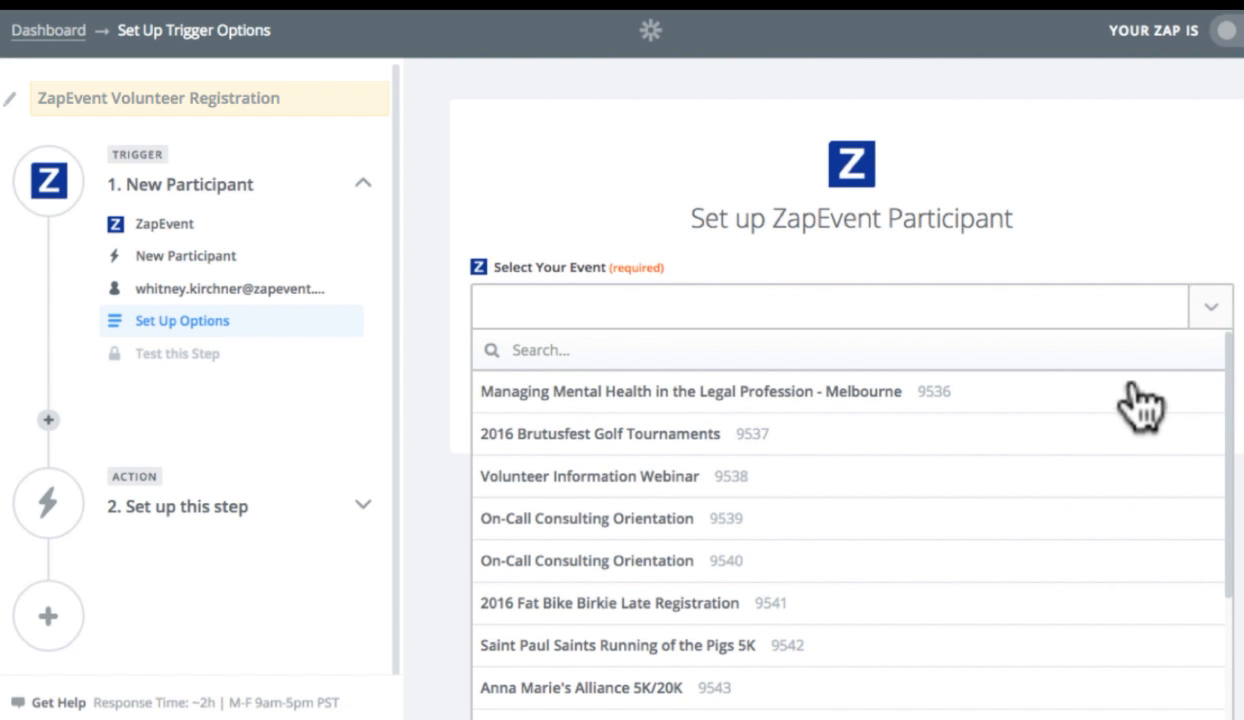
{"action": "scroll", "coordinate": [1135, 415], "scroll_direction": "down", "scroll_amount": 4}
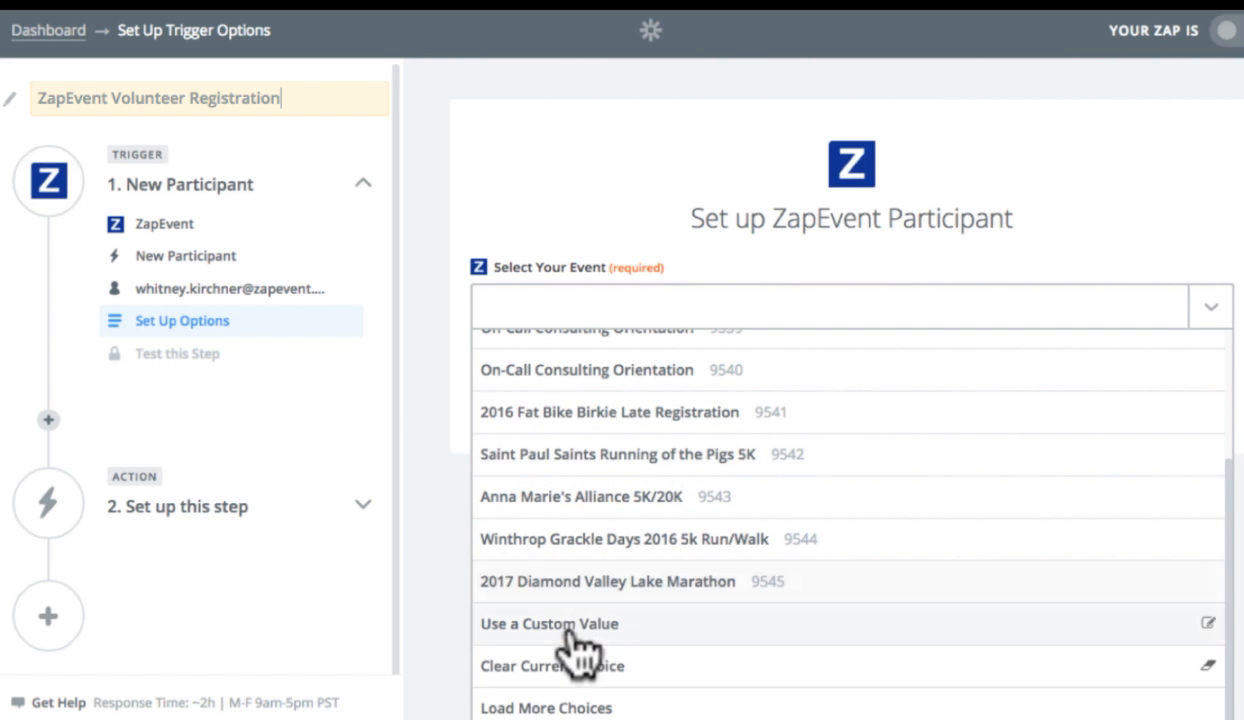
{"action": "left_click", "coordinate": [658, 628]}
{"action": "left_click", "coordinate": [566, 435]}
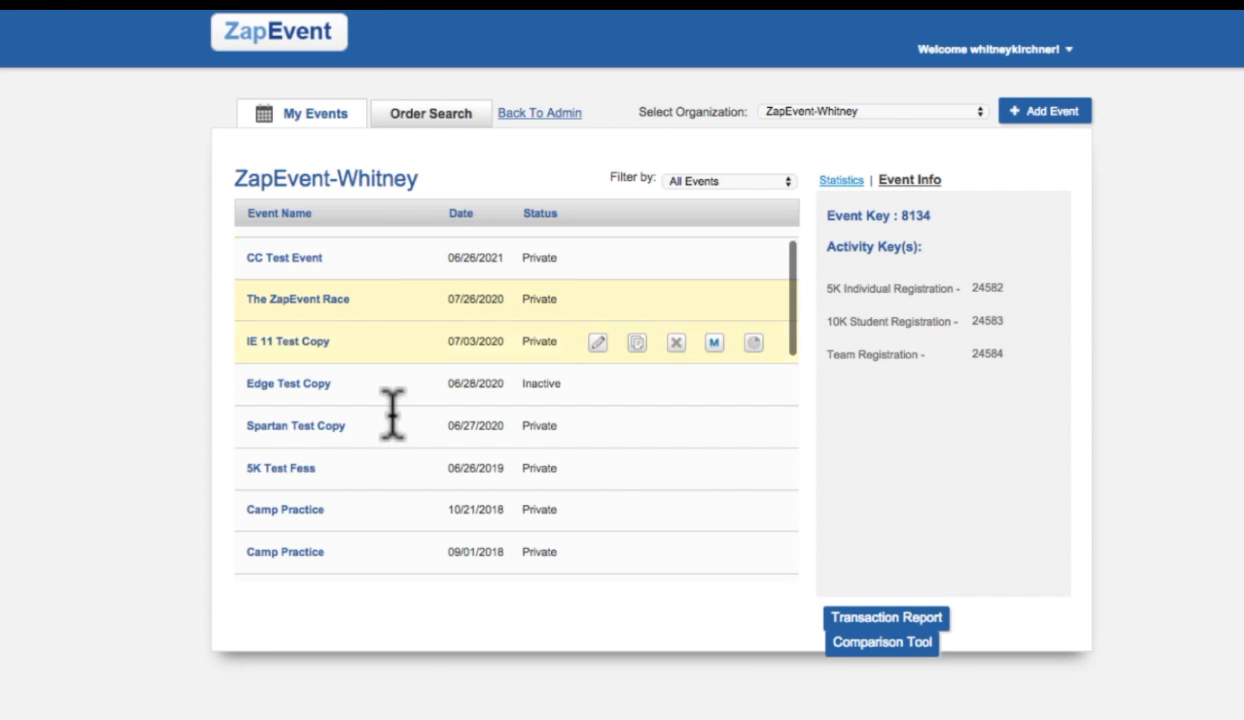
Step: Look up The ZapEvent Race's event key in ZapEvent and enter 8134 as the custom event ID, then continue
{"action": "left_click_drag", "start_coordinate": [392, 417], "coordinate": [400, 330]}
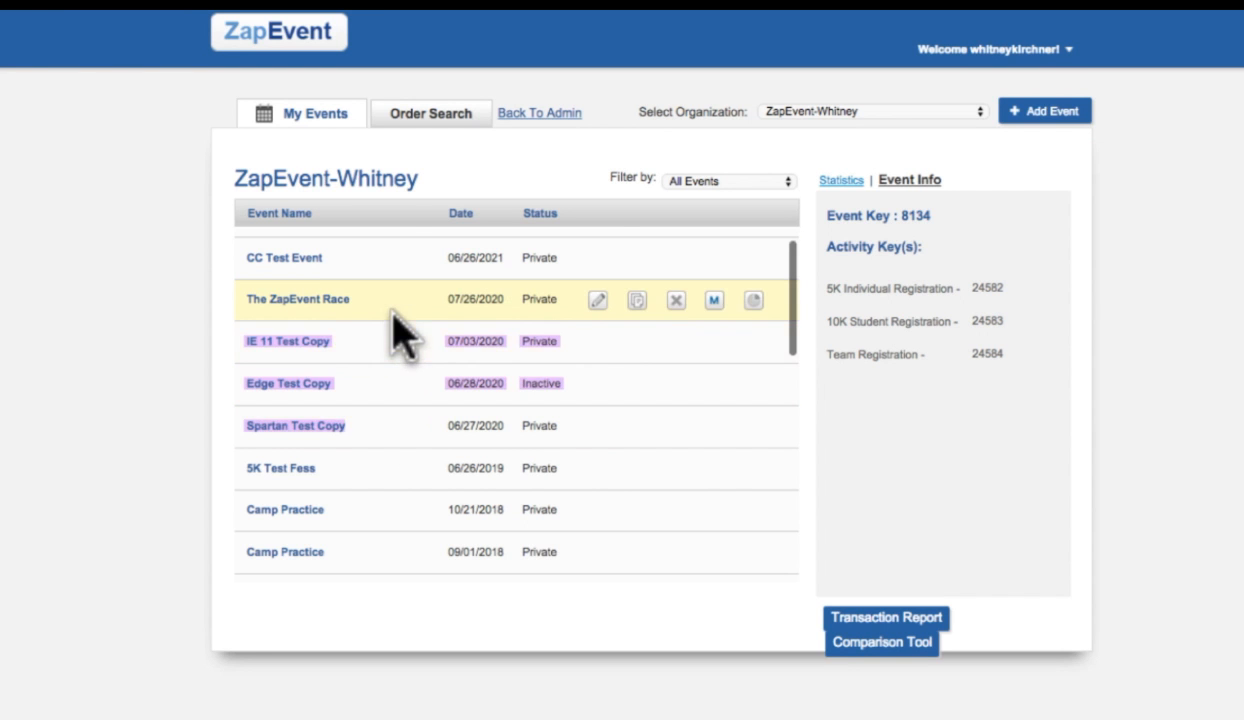
{"action": "left_click", "coordinate": [391, 311]}
{"action": "left_click", "coordinate": [388, 302]}
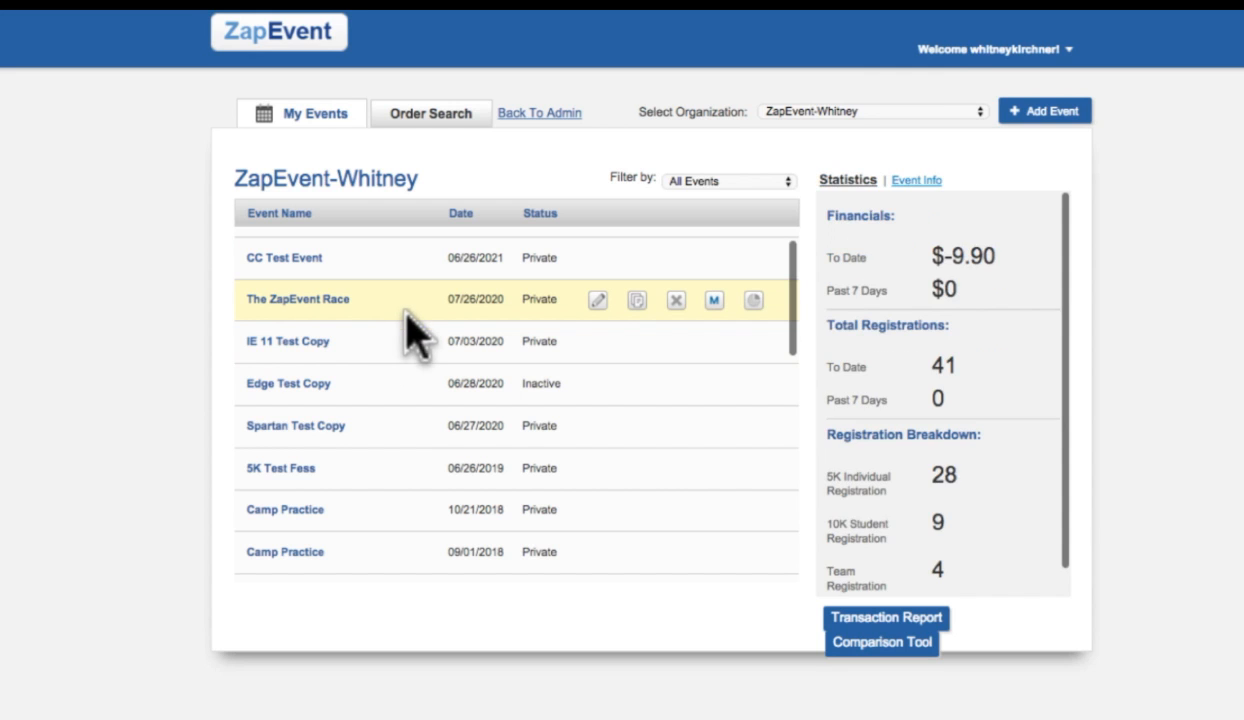
{"action": "left_click", "coordinate": [913, 182]}
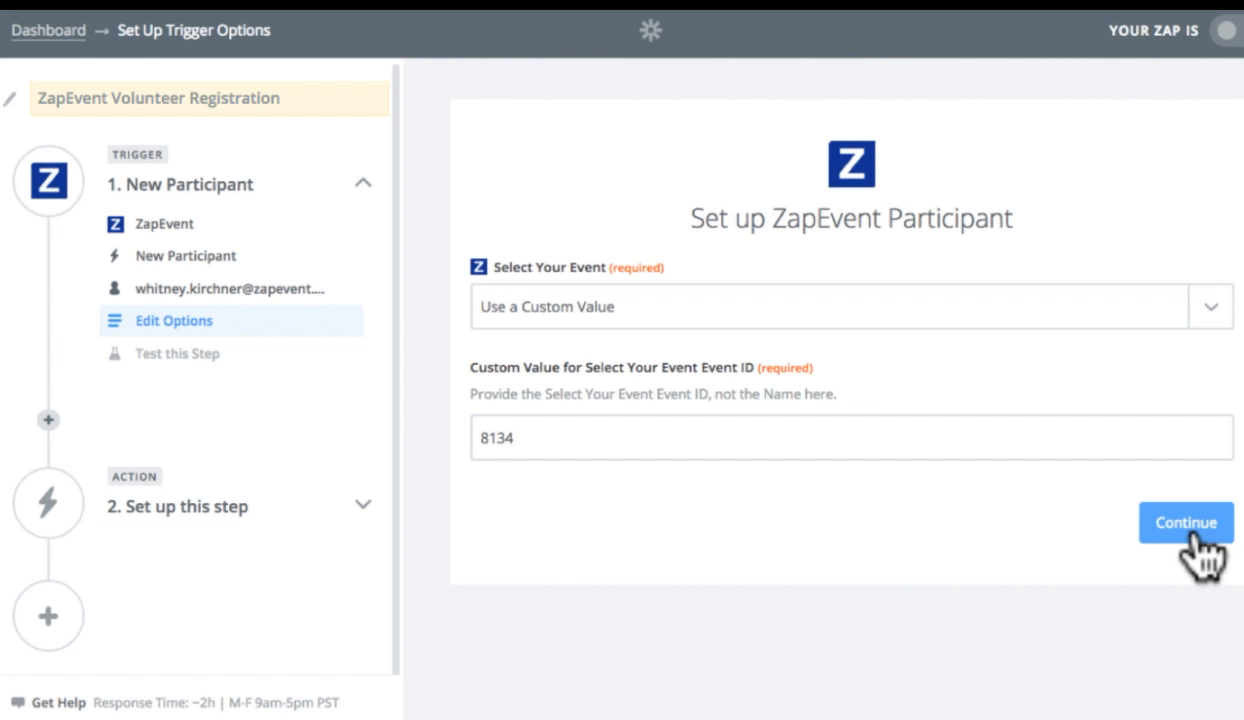
{"action": "left_click", "coordinate": [1190, 528]}
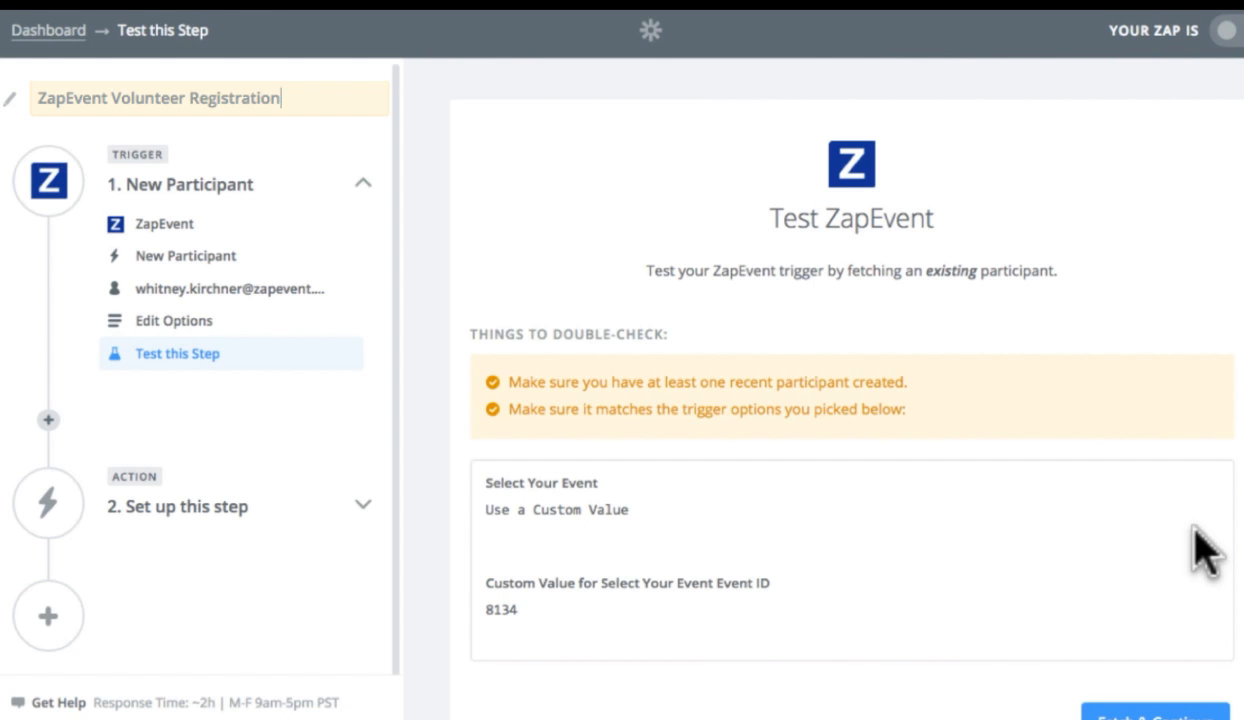
Step: Fetch a sample participant to test the trigger and continue
{"action": "scroll", "coordinate": [833, 552], "scroll_direction": "down", "scroll_amount": 2}
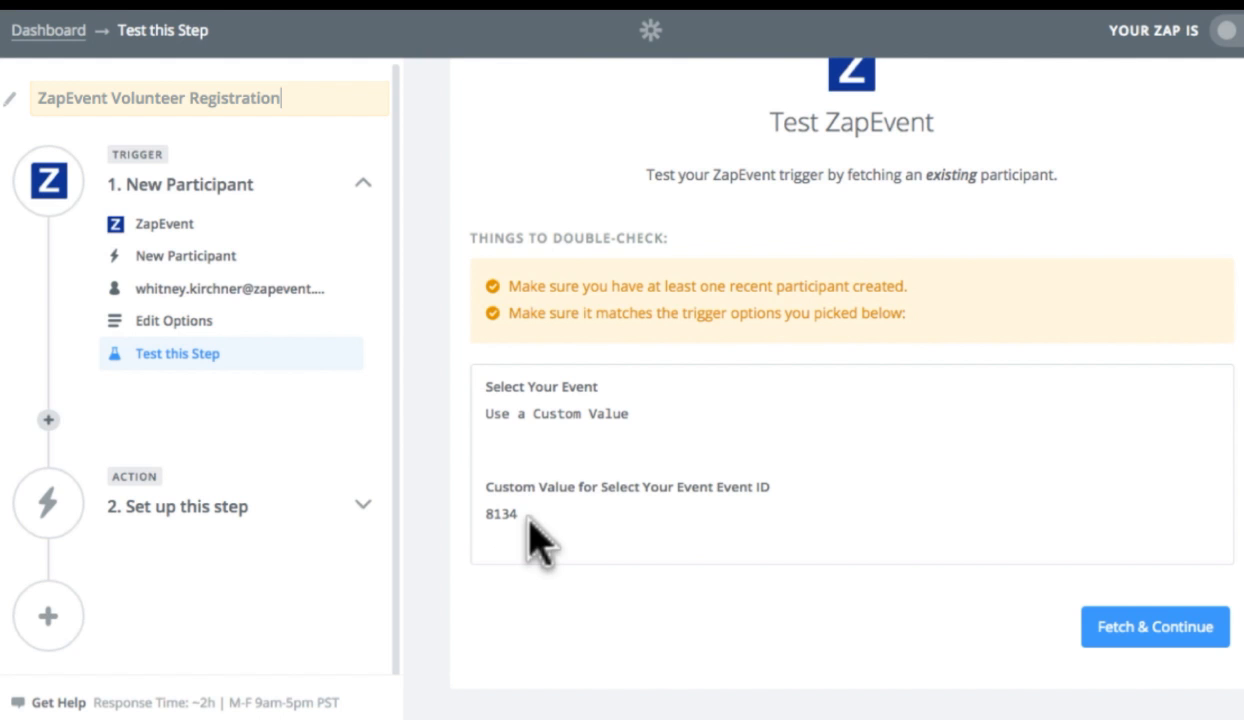
{"action": "left_click_drag", "start_coordinate": [527, 516], "coordinate": [458, 514]}
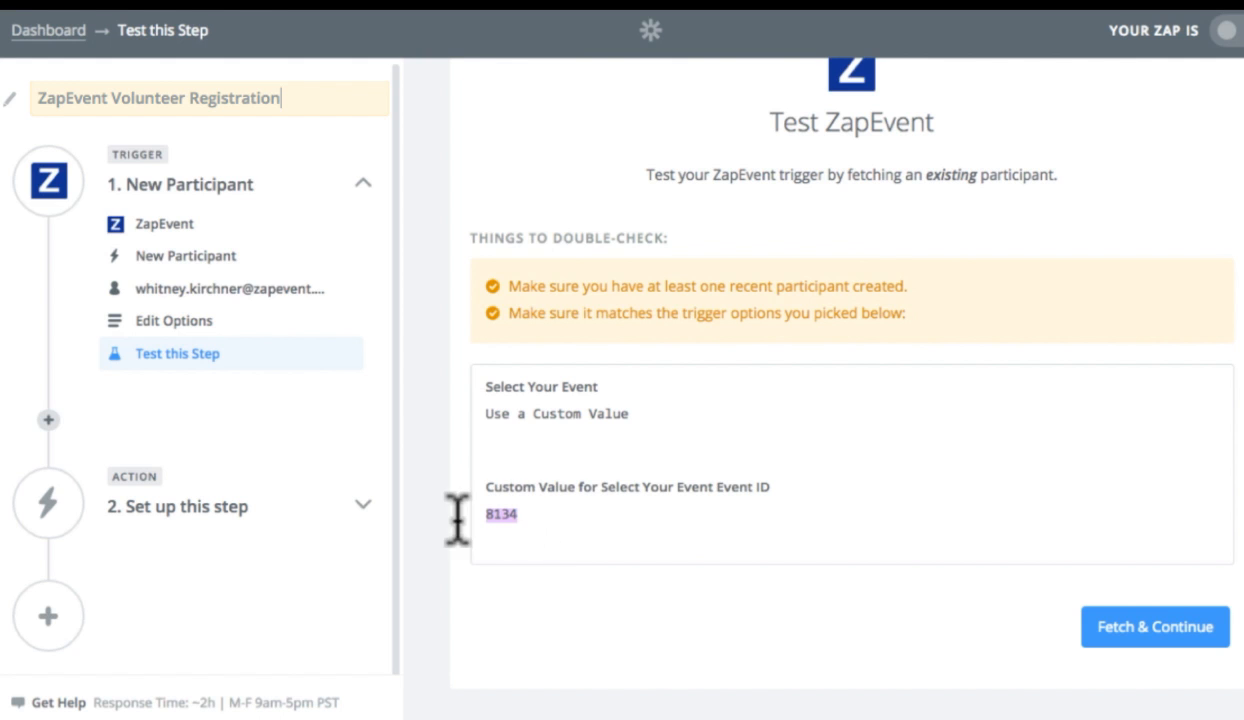
{"action": "left_click", "coordinate": [1188, 645]}
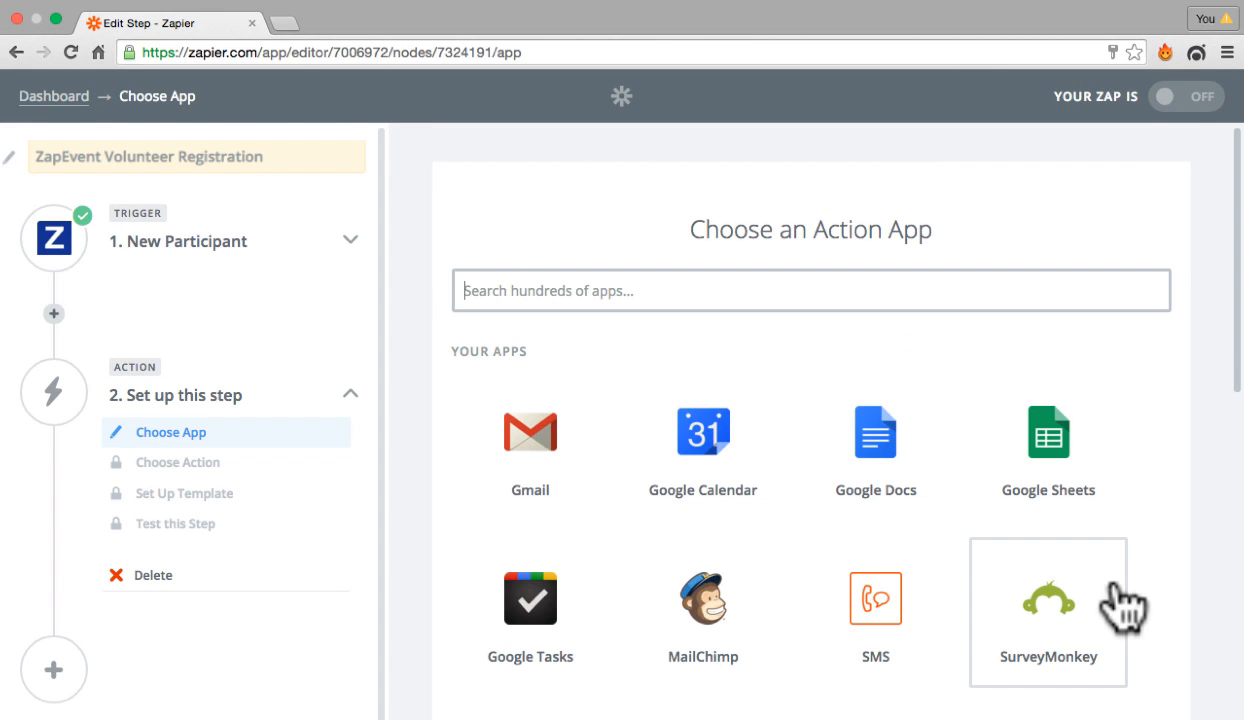
Step: Choose Google Sheets as the action app with the Create Spreadsheet Row action and save
{"action": "left_click", "coordinate": [1057, 447]}
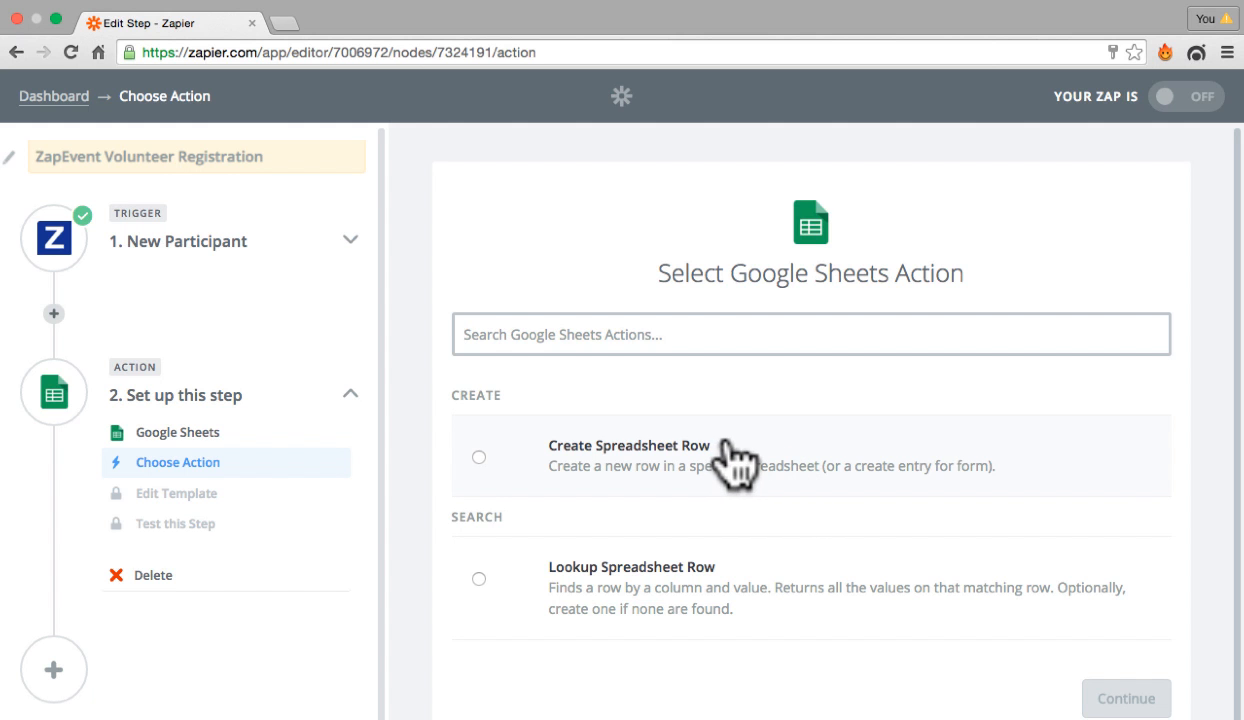
{"action": "scroll", "coordinate": [760, 466], "scroll_direction": "down", "scroll_amount": 1}
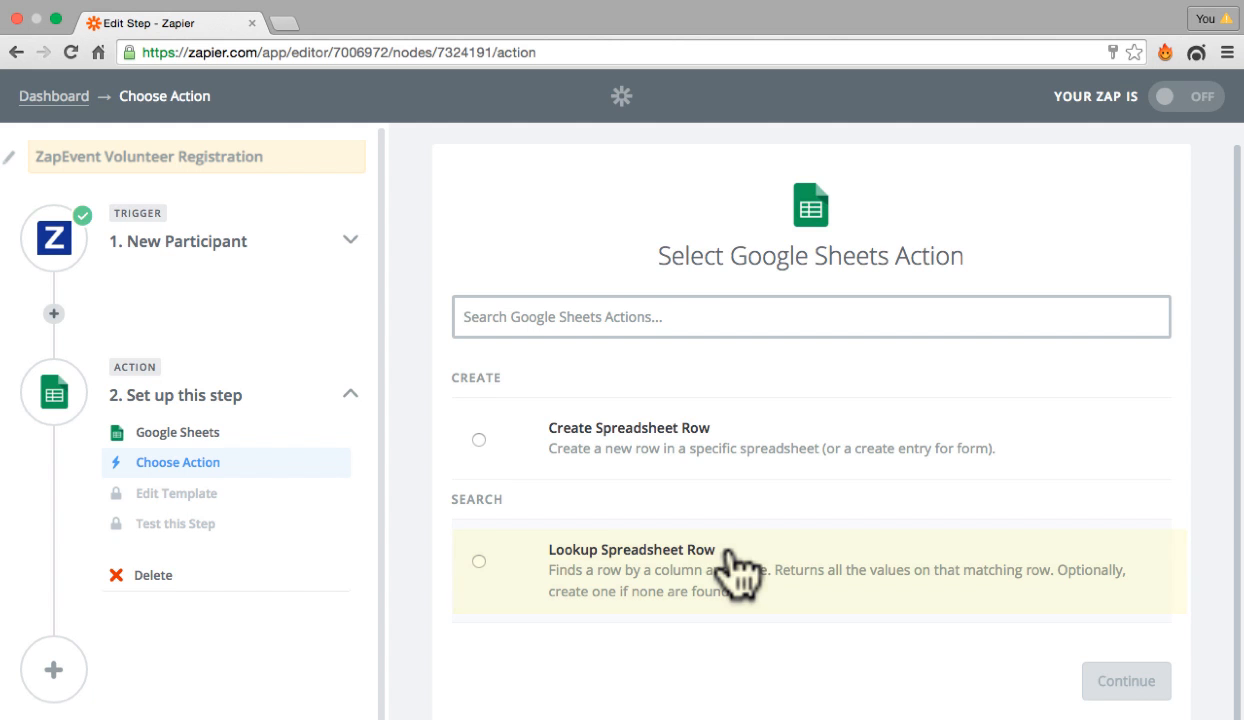
{"action": "left_click", "coordinate": [478, 440]}
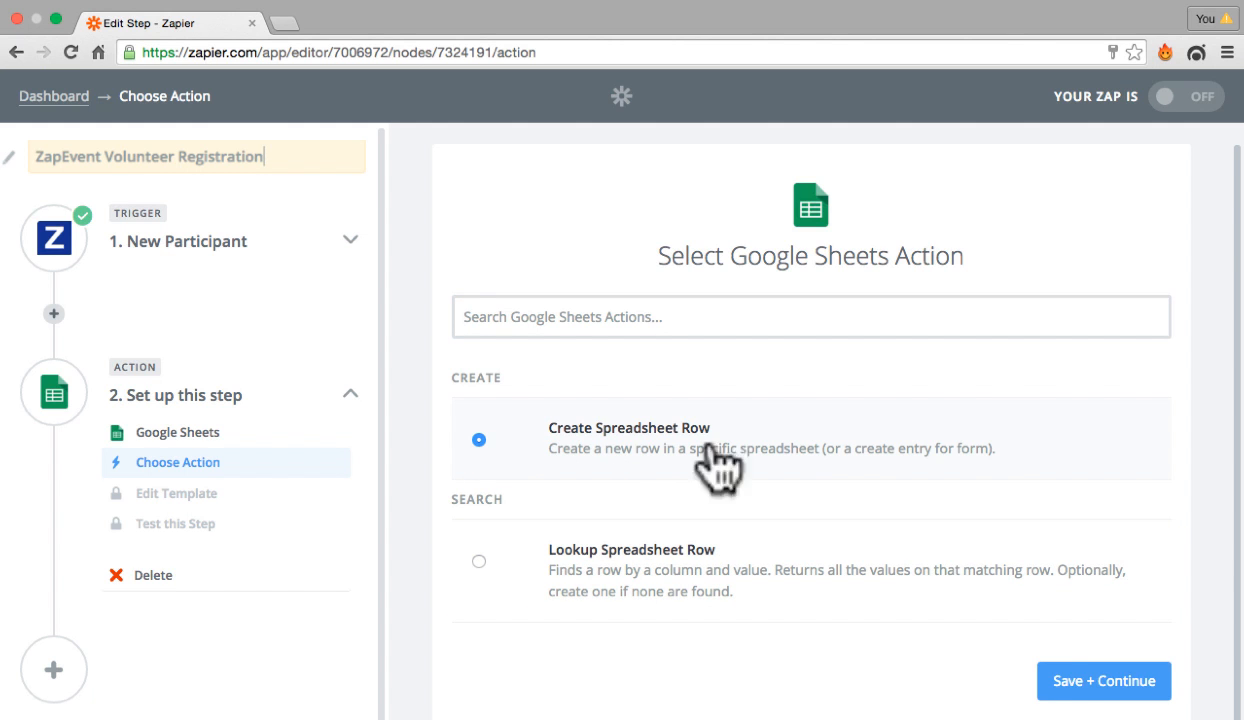
{"action": "left_click", "coordinate": [1103, 688]}
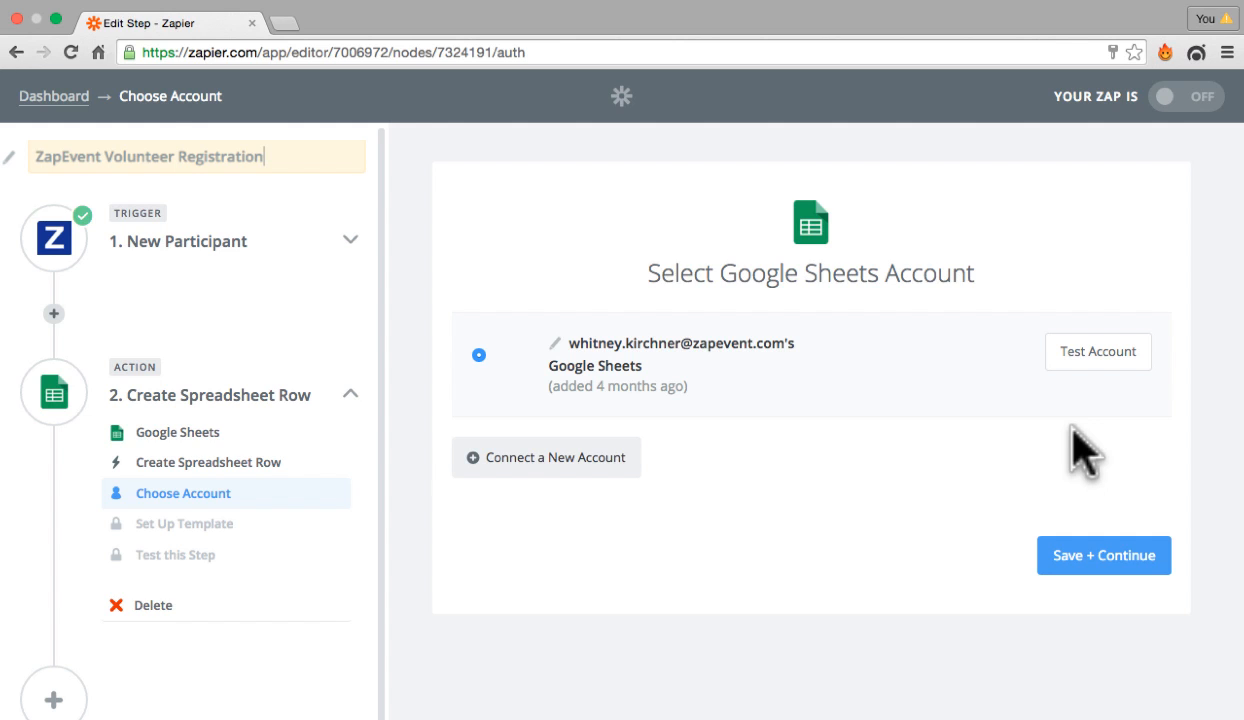
Step: Select the Google Sheets account, test it, and save to continue
{"action": "left_click", "coordinate": [562, 470]}
{"action": "left_click", "coordinate": [1084, 354]}
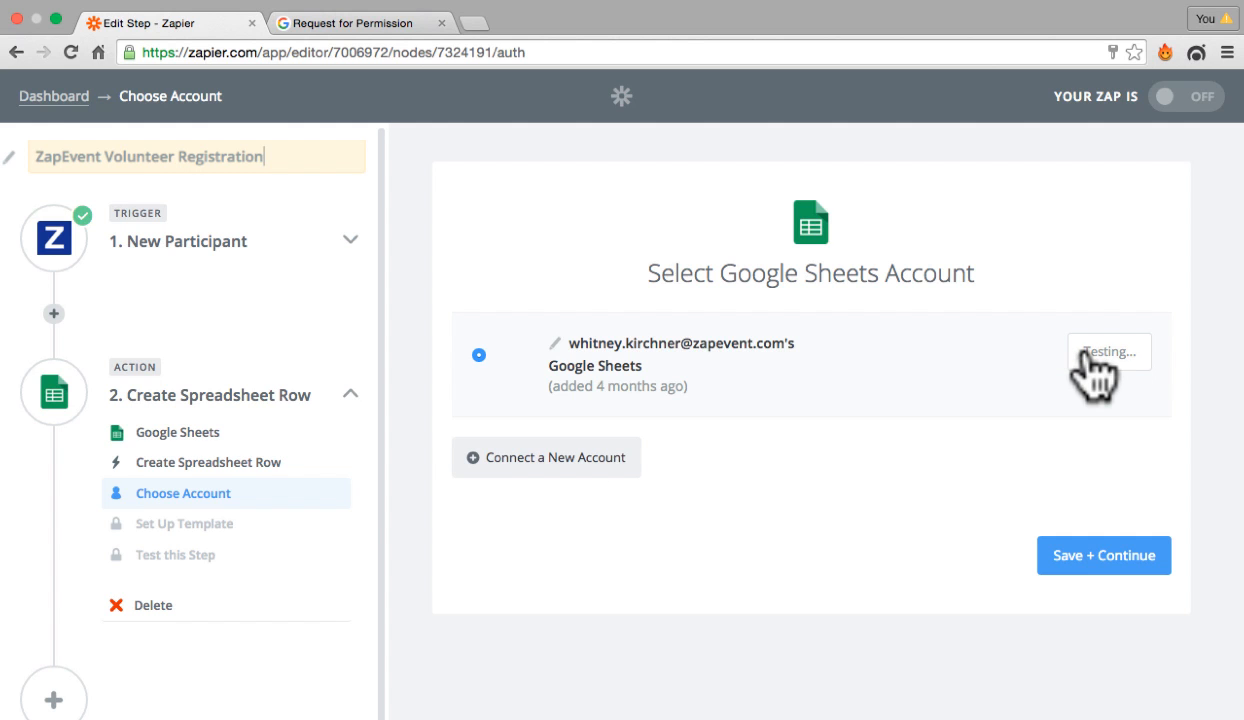
{"action": "left_click", "coordinate": [1091, 555]}
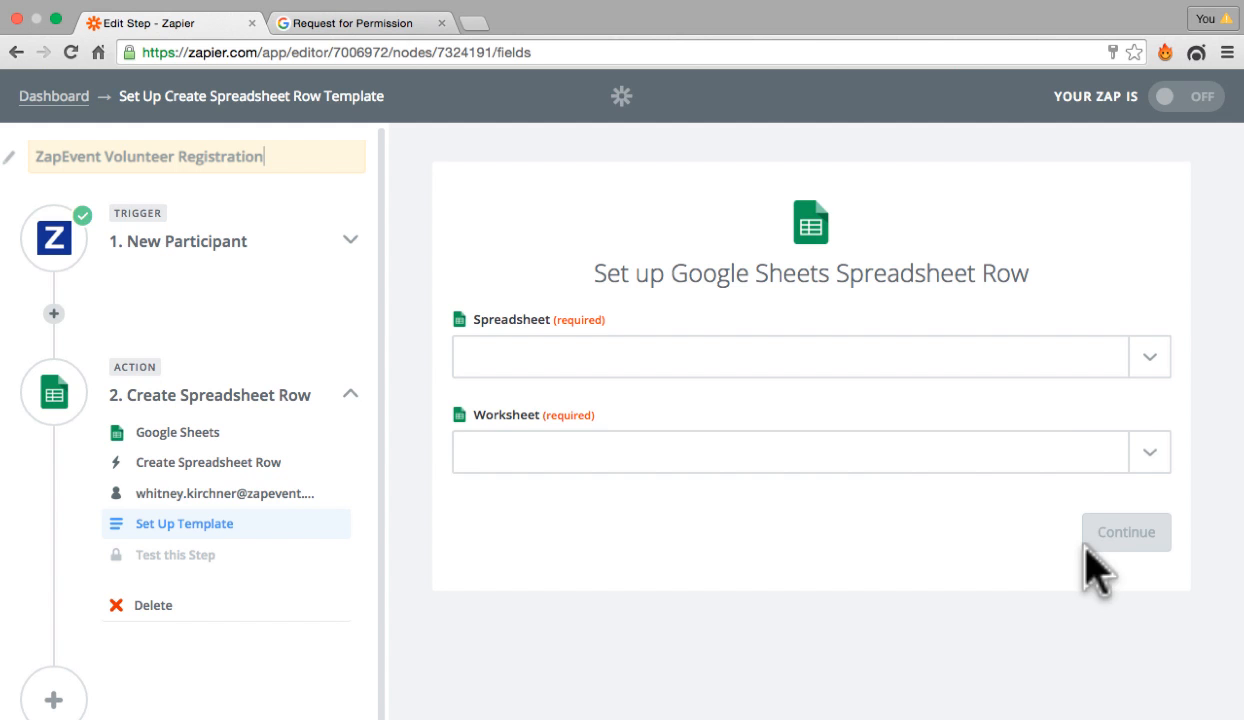
Step: Set the spreadsheet to Zapier Test and the worksheet to Reg
{"action": "left_click", "coordinate": [1141, 360]}
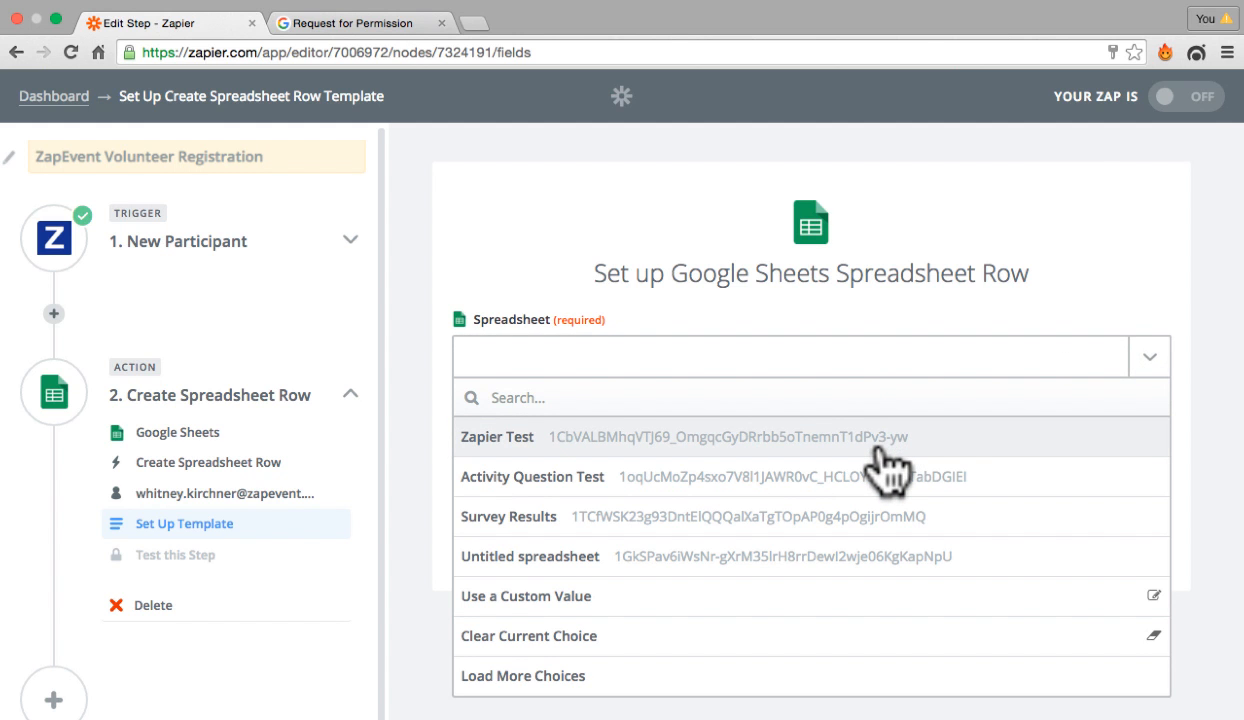
{"action": "left_click", "coordinate": [884, 440]}
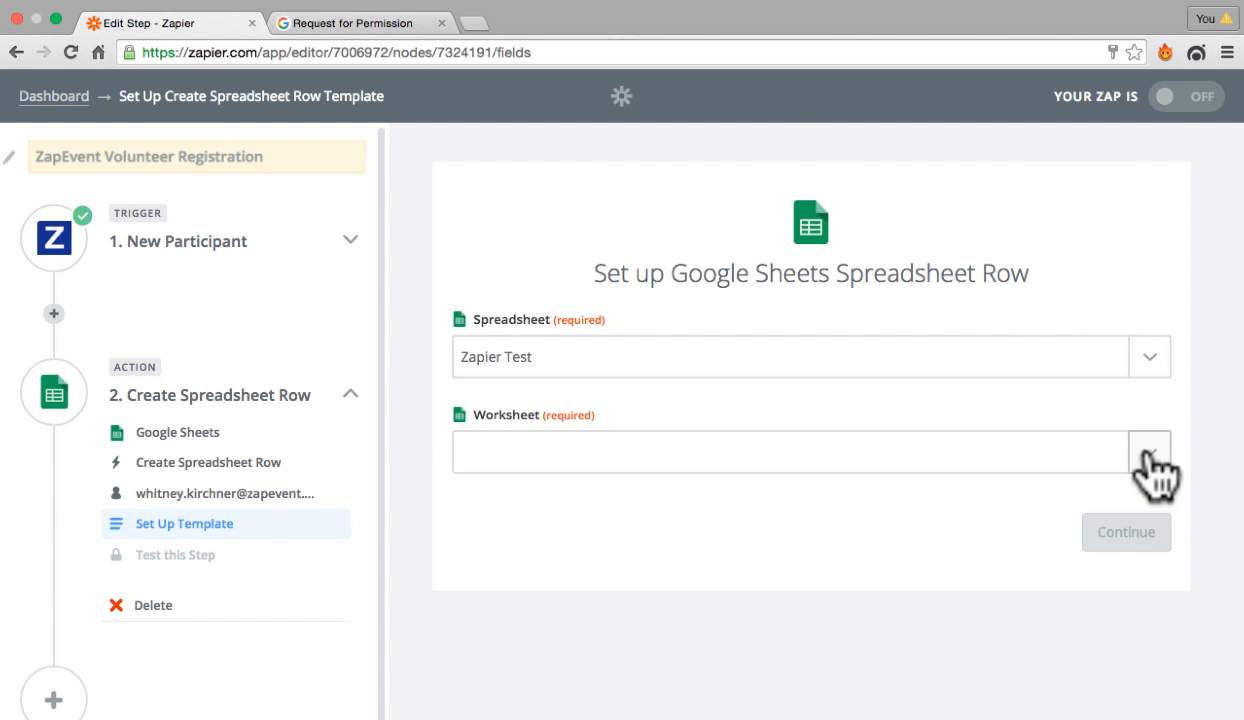
{"action": "left_click", "coordinate": [1150, 456]}
{"action": "left_click", "coordinate": [858, 452]}
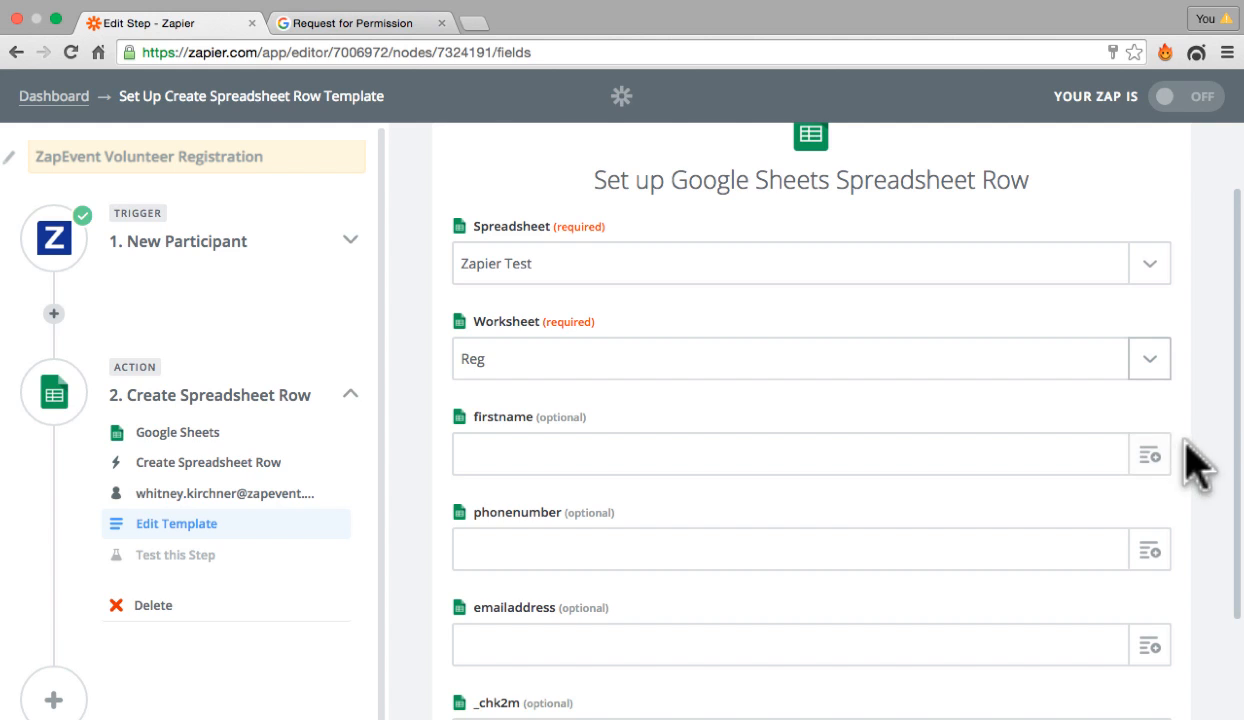
Step: Map the firstname column to the trigger's User First Name field
{"action": "left_click", "coordinate": [1152, 458]}
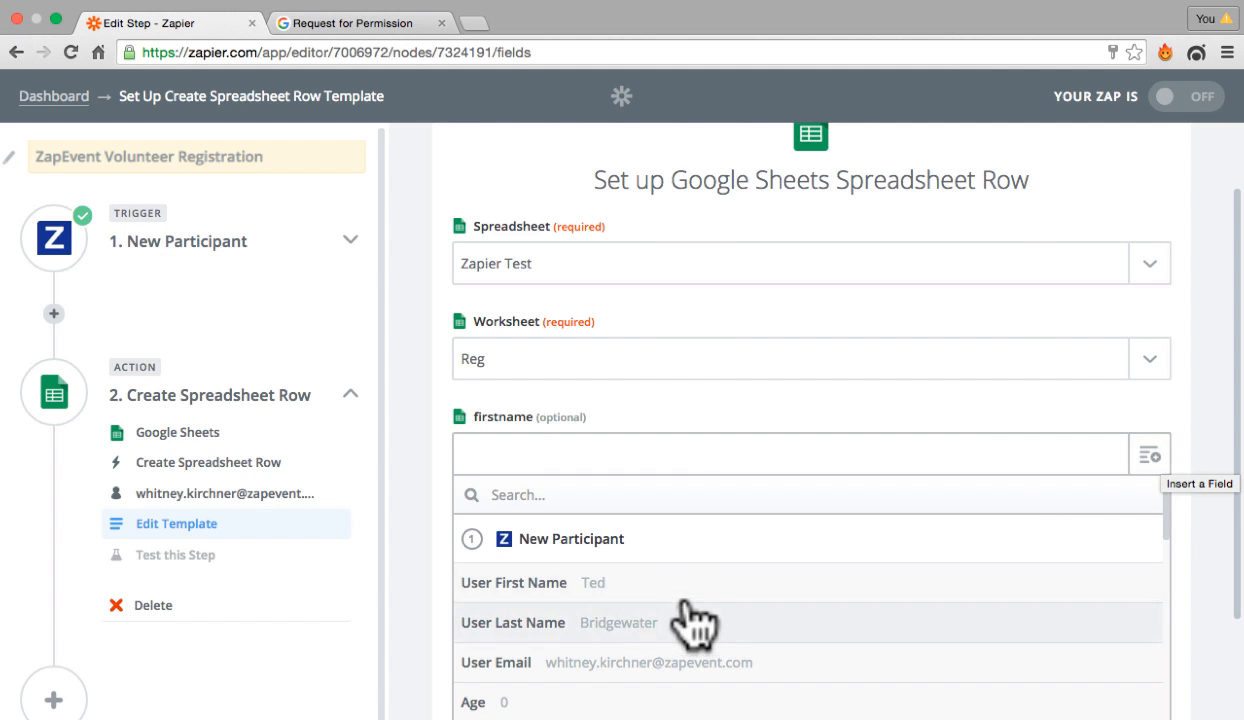
{"action": "left_click", "coordinate": [608, 585]}
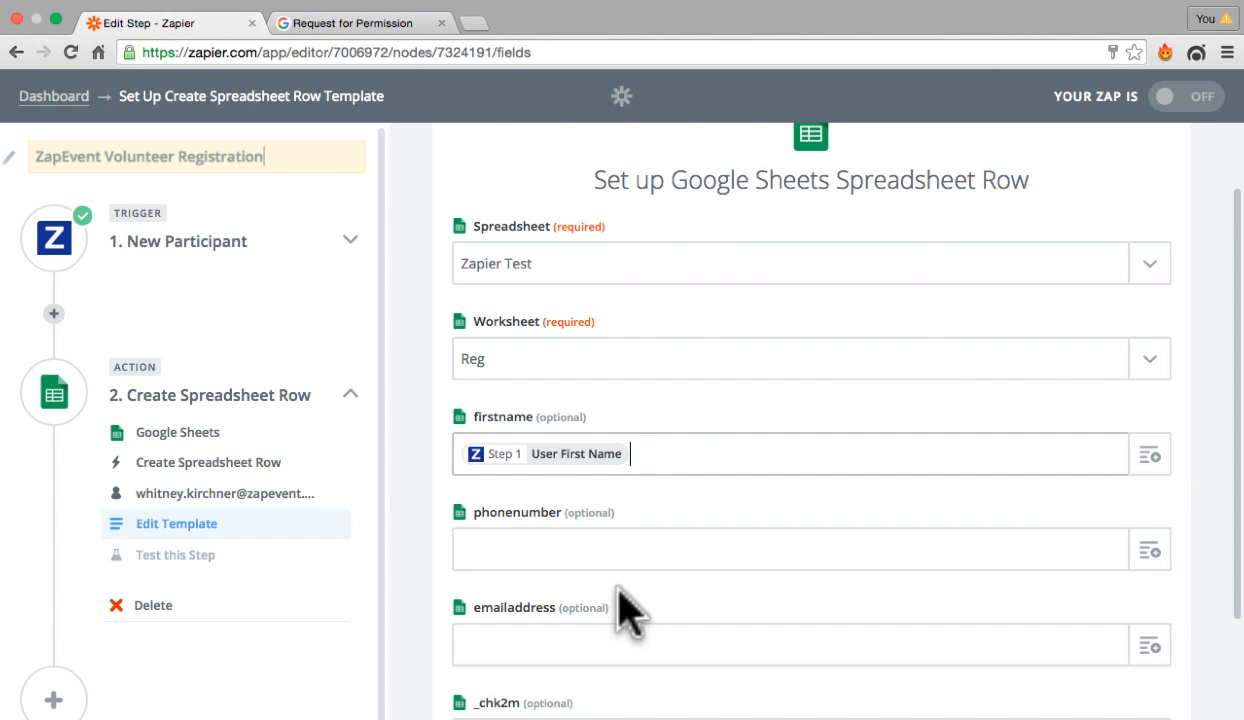
Step: Map the phonenumber column to the trigger's User Phone field
{"action": "left_click", "coordinate": [1150, 551]}
{"action": "scroll", "coordinate": [733, 706], "scroll_direction": "down", "scroll_amount": 5}
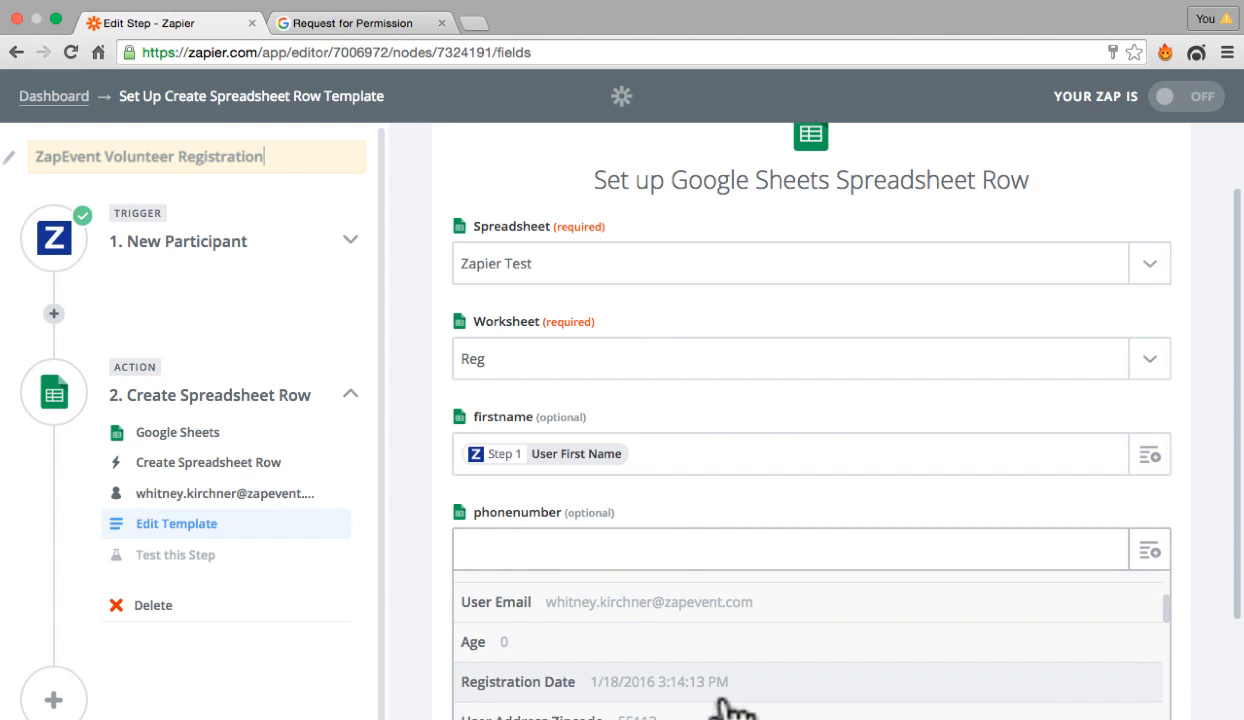
{"action": "scroll", "coordinate": [733, 706], "scroll_direction": "down", "scroll_amount": 3}
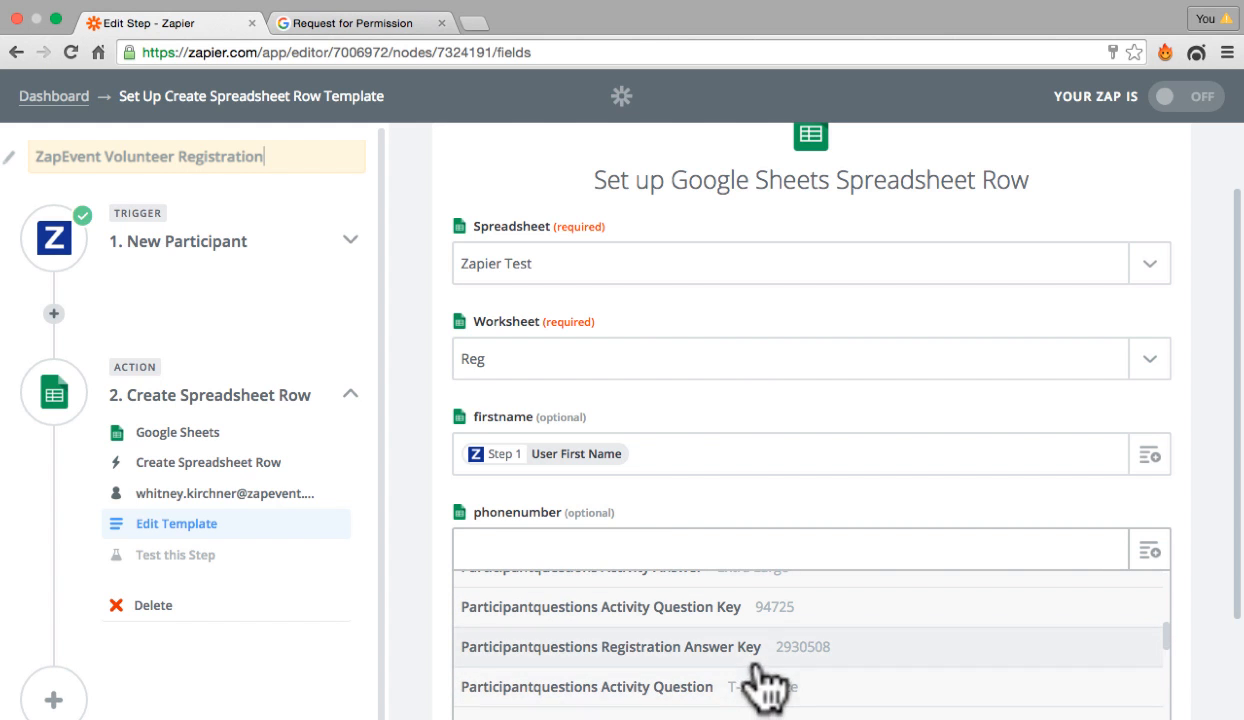
{"action": "scroll", "coordinate": [740, 690], "scroll_direction": "down", "scroll_amount": 1}
{"action": "left_click", "coordinate": [668, 704]}
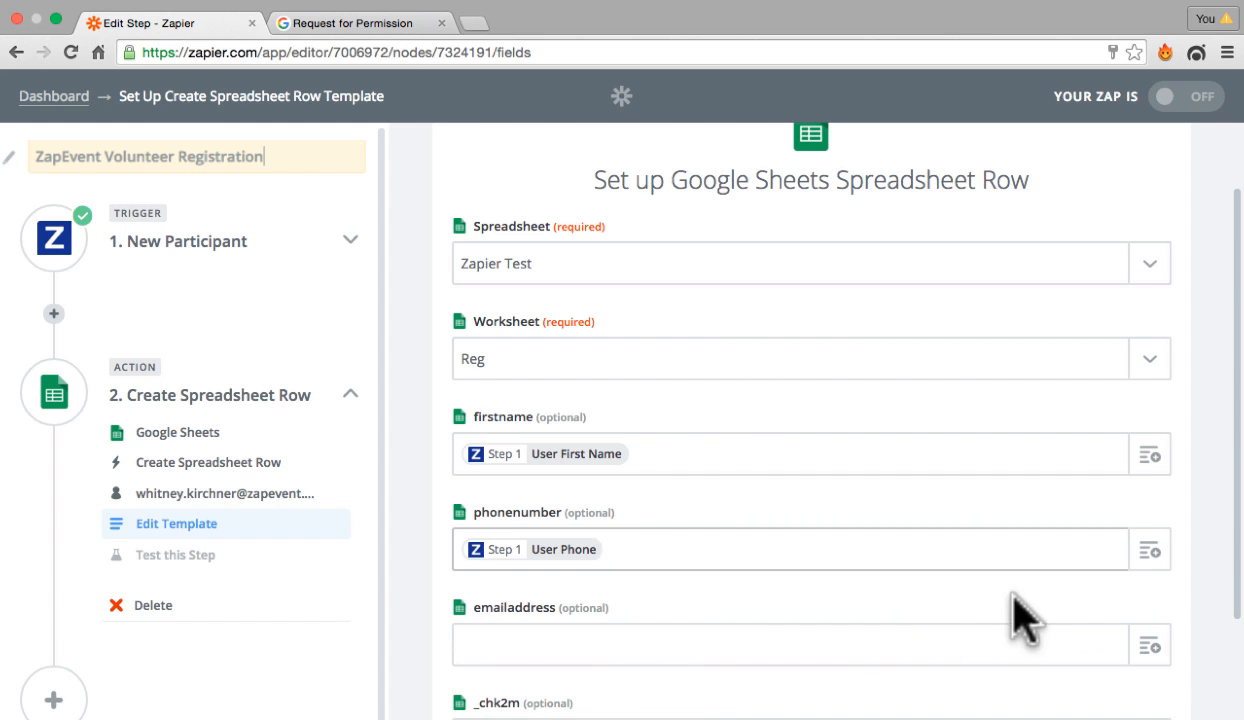
Step: Map the emailaddress column to User Email and the lastname column to User Last Name
{"action": "left_click", "coordinate": [1149, 646]}
{"action": "scroll", "coordinate": [792, 690], "scroll_direction": "down", "scroll_amount": 5}
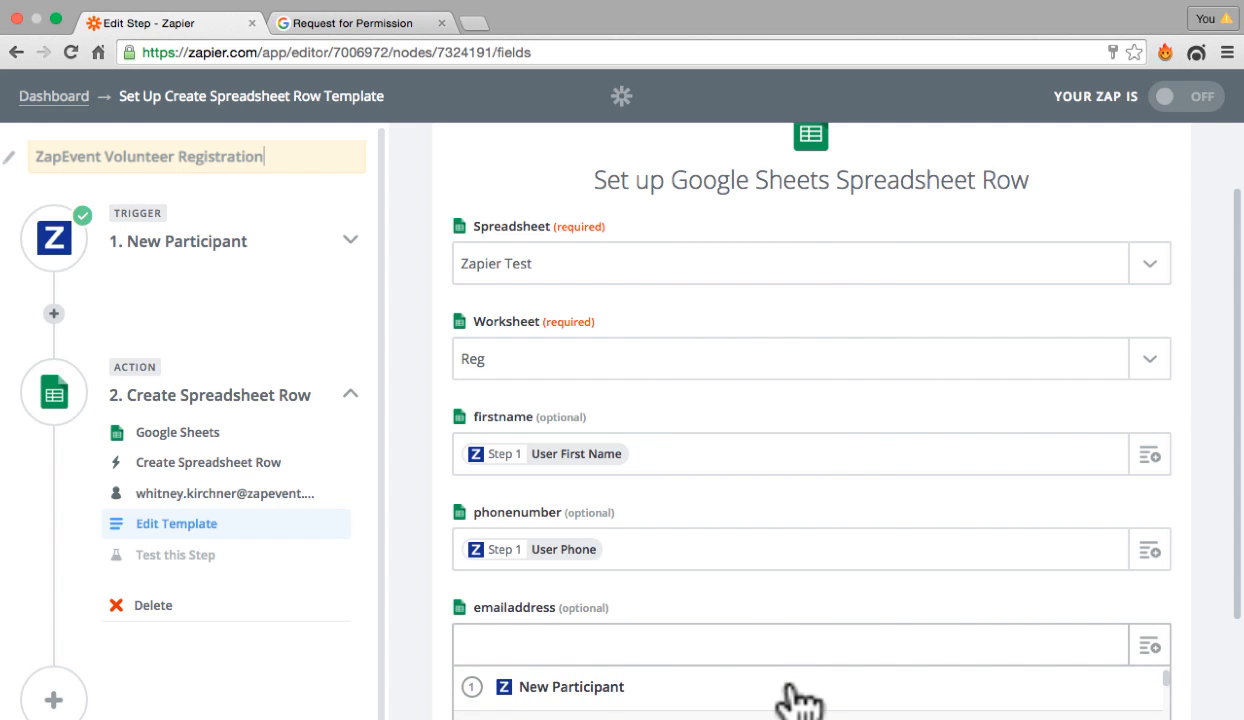
{"action": "left_click", "coordinate": [776, 712]}
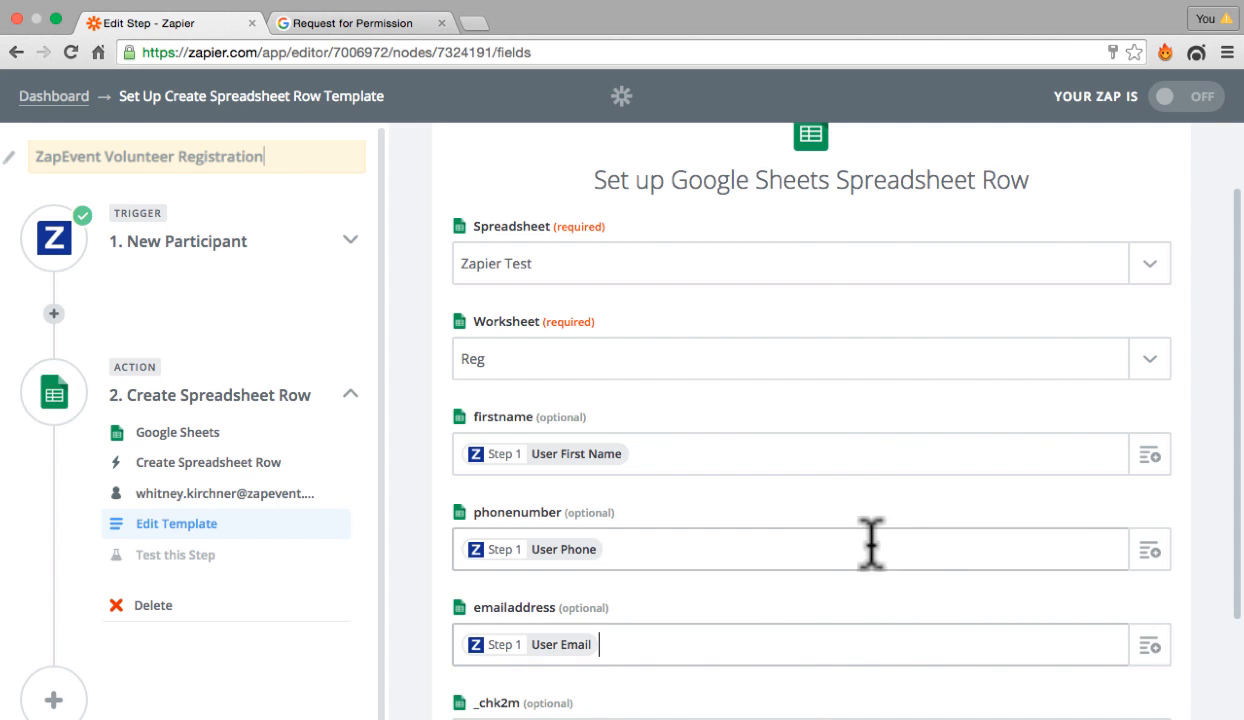
{"action": "scroll", "coordinate": [1200, 535], "scroll_direction": "down", "scroll_amount": 4}
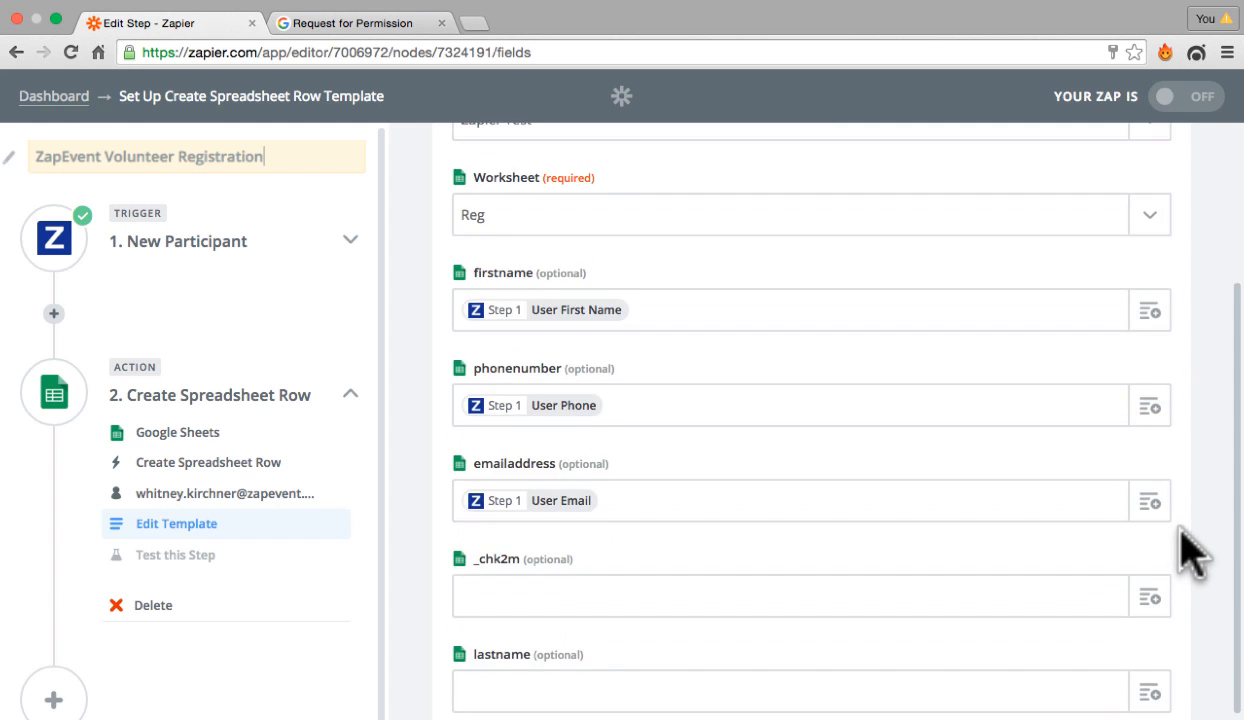
{"action": "left_click", "coordinate": [1150, 620]}
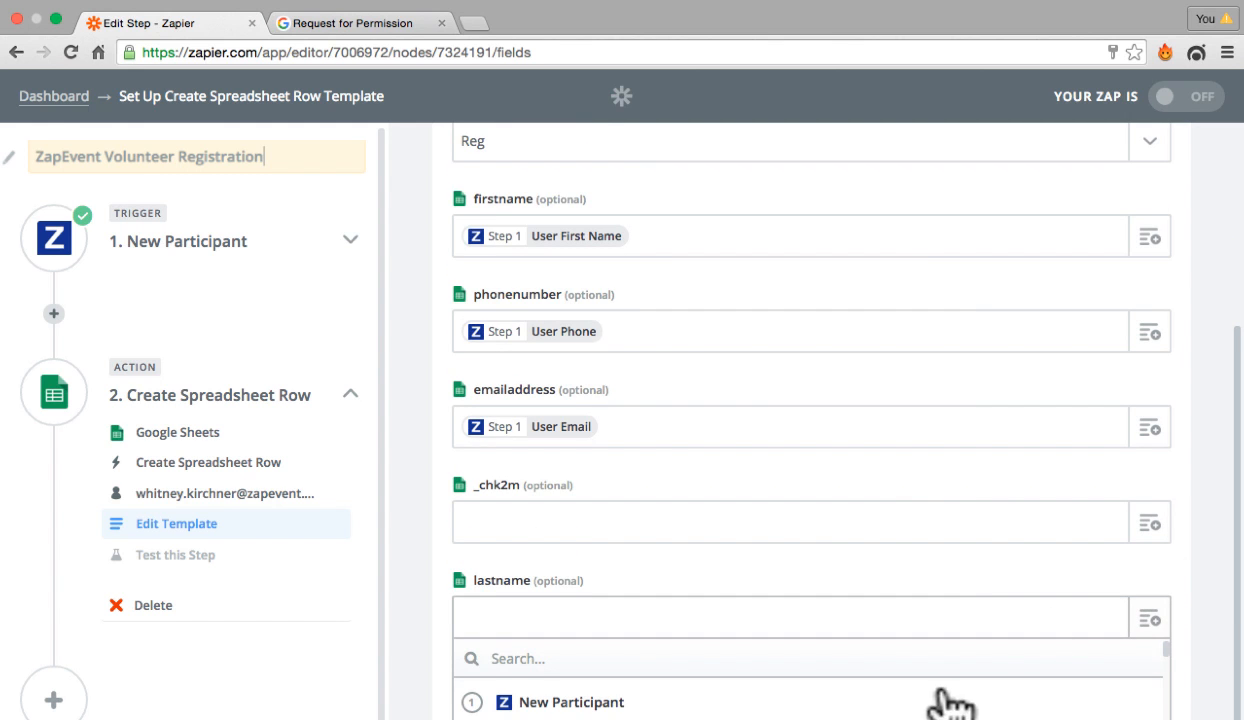
{"action": "scroll", "coordinate": [930, 700], "scroll_direction": "down", "scroll_amount": 3}
{"action": "left_click", "coordinate": [712, 702]}
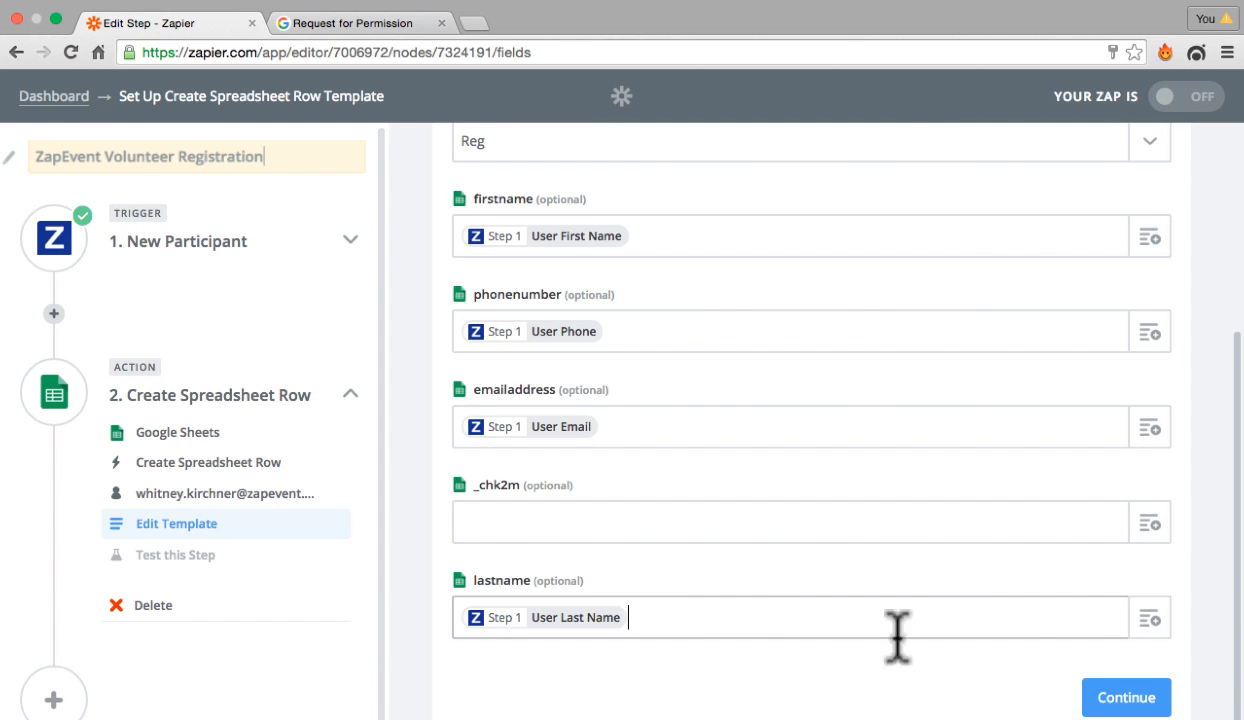
Step: Continue from the template, skip the Google Sheets test, and continue to the Zap overview
{"action": "scroll", "coordinate": [1200, 600], "scroll_direction": "down", "scroll_amount": 1}
{"action": "left_click", "coordinate": [1150, 681]}
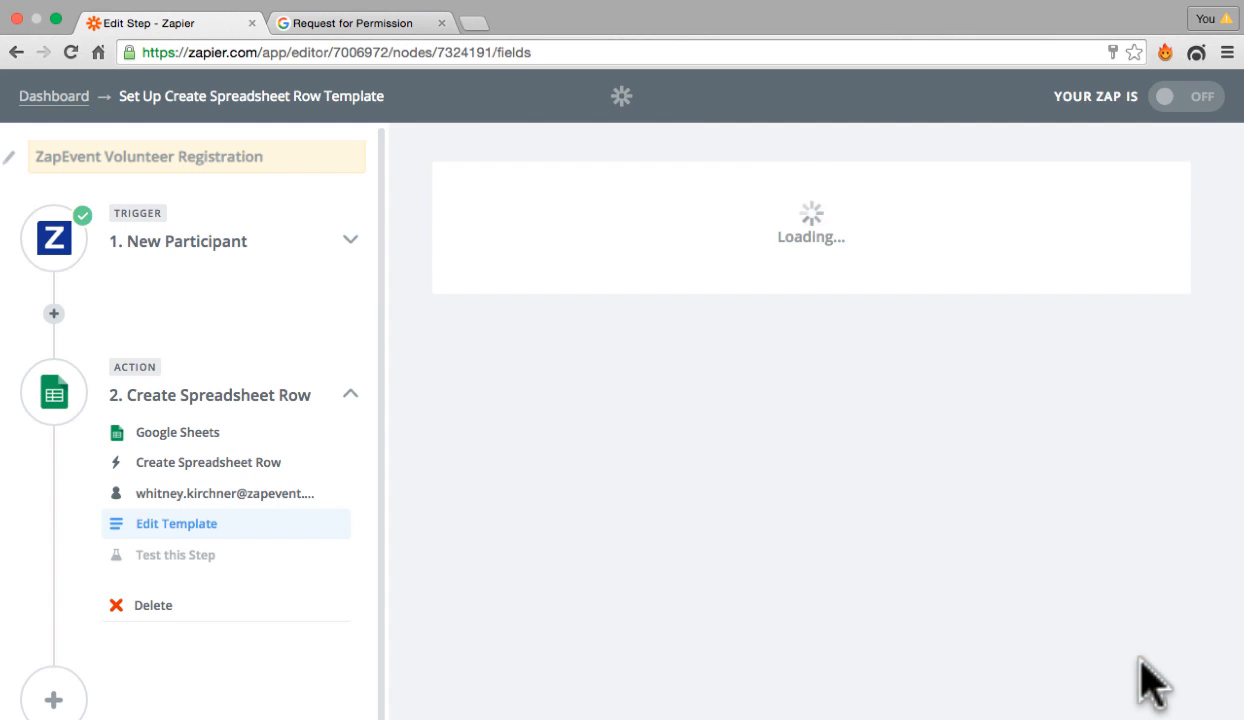
{"action": "scroll", "coordinate": [1041, 653], "scroll_direction": "down", "scroll_amount": 3}
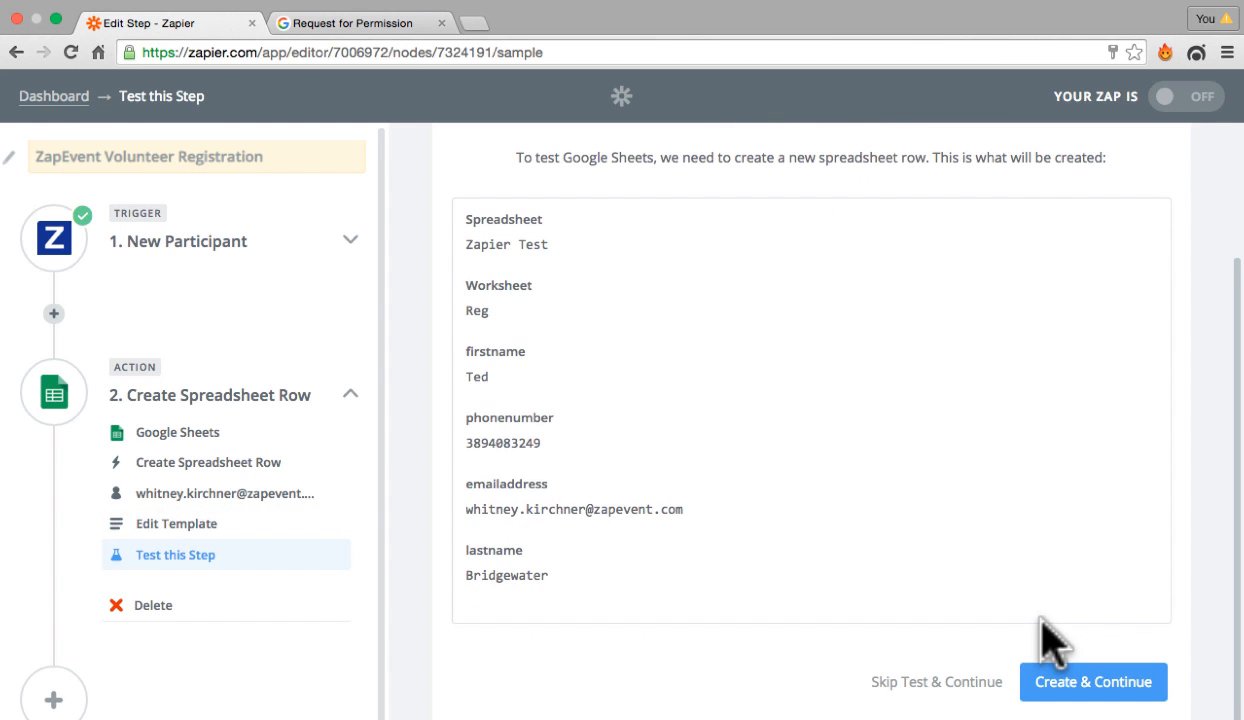
{"action": "left_click", "coordinate": [995, 683]}
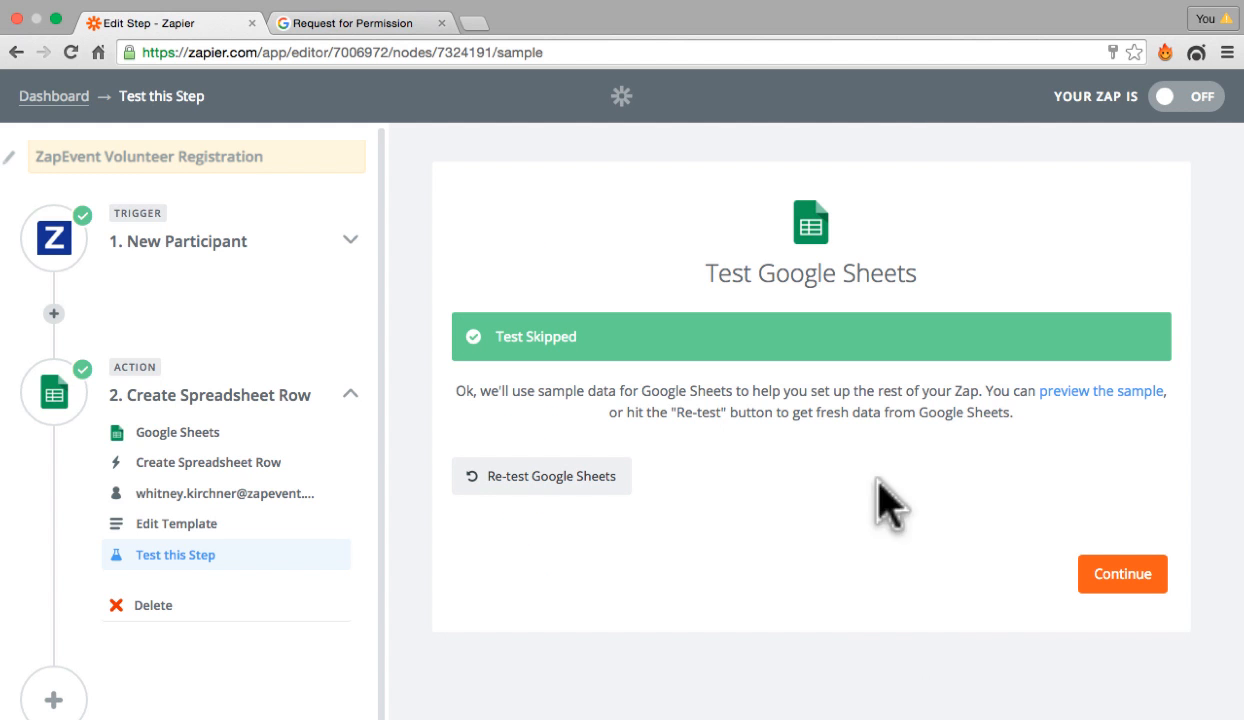
{"action": "left_click", "coordinate": [1096, 574]}
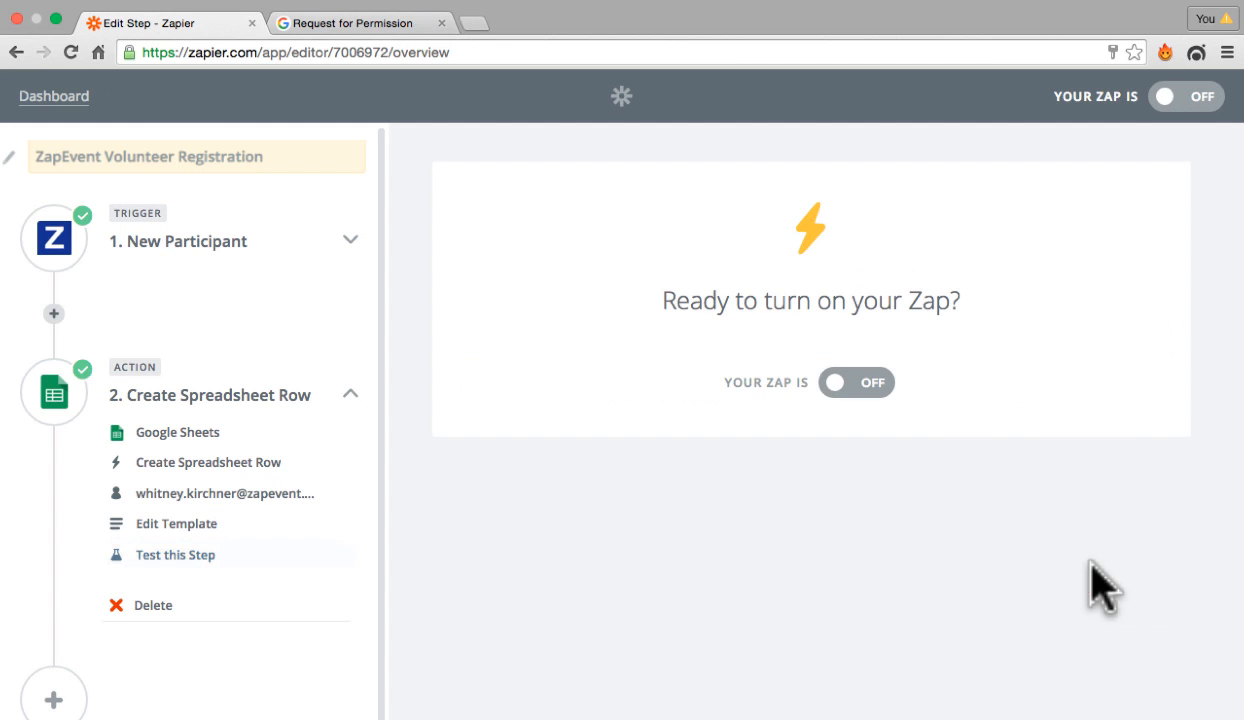
Step: Turn the Zap on
{"action": "left_click", "coordinate": [840, 386]}
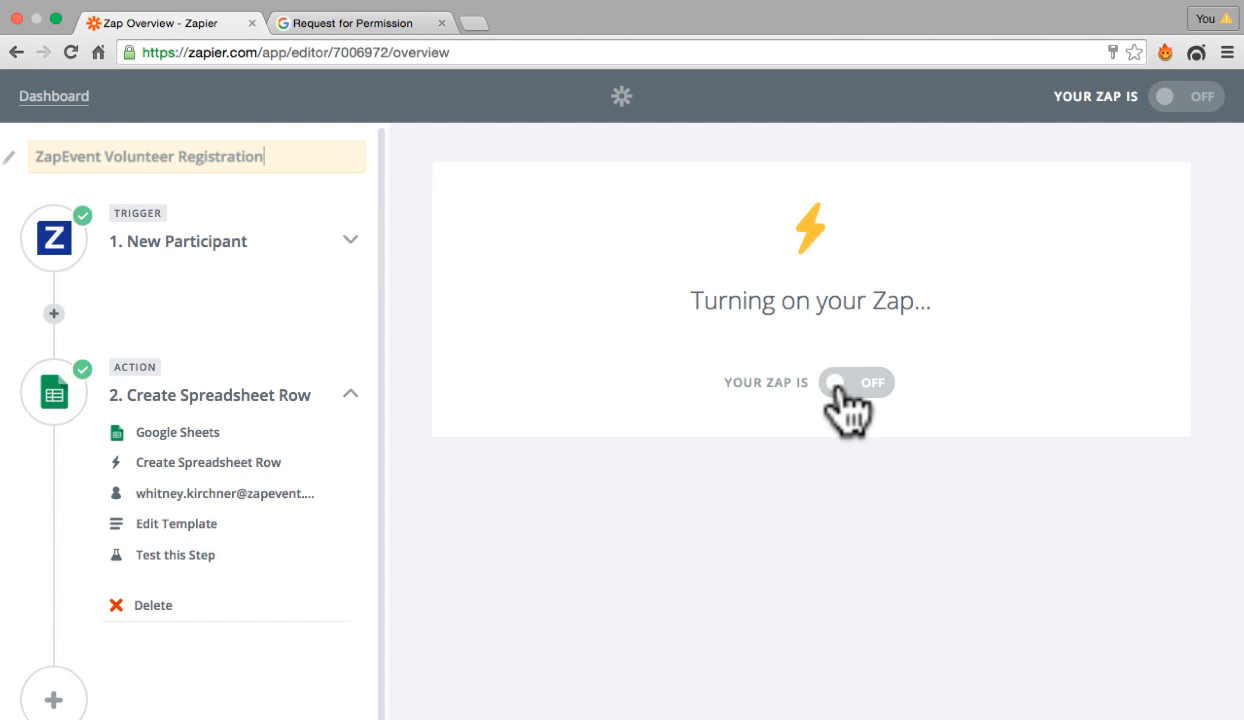